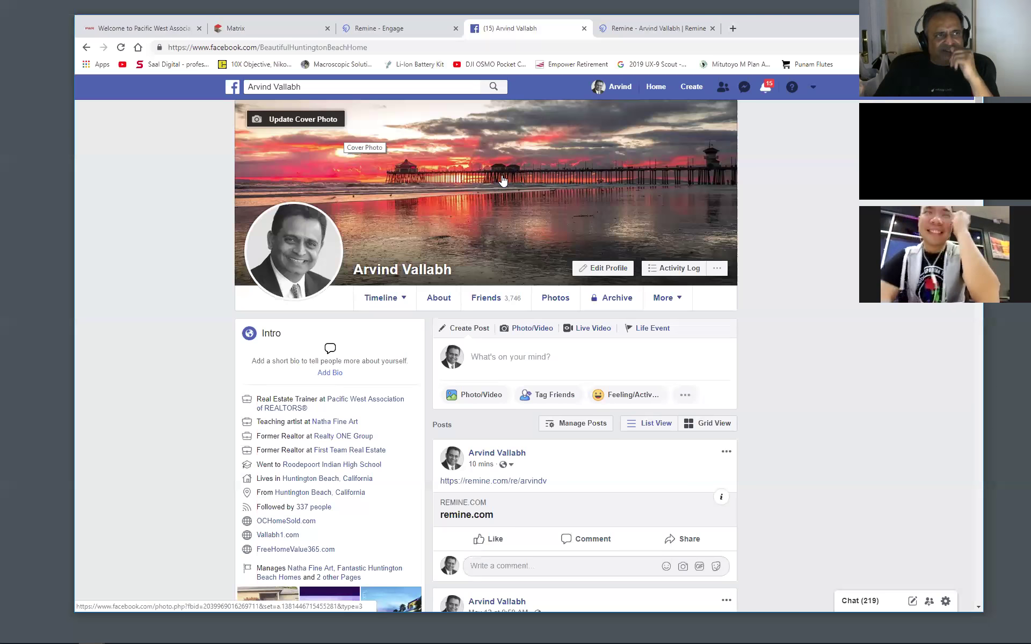
# Step: Check the Facebook notifications, view the photo from the top one, and return to the profile page
pyautogui.click(767, 88)
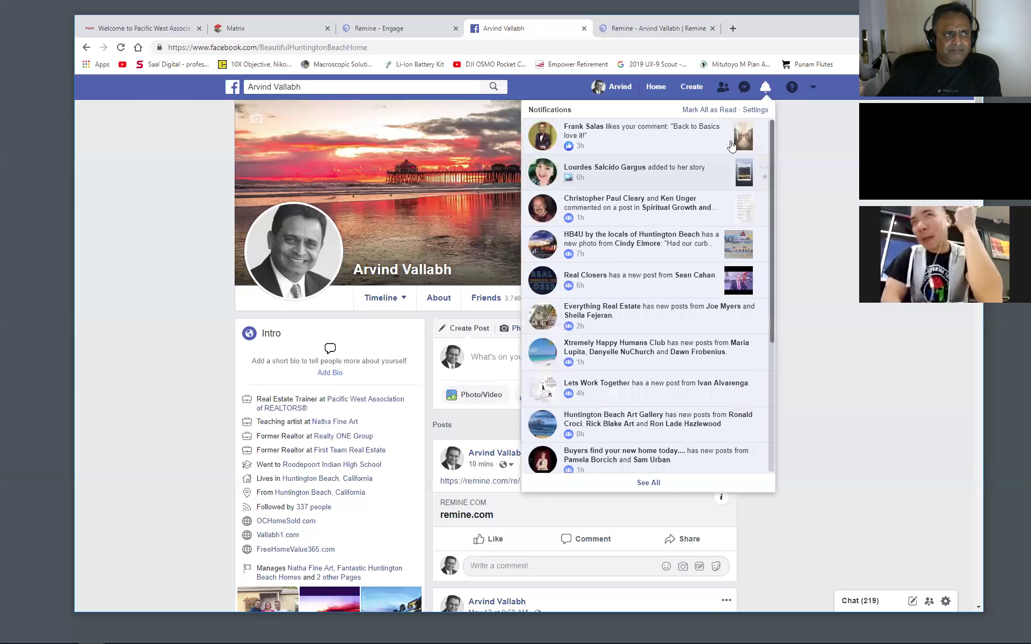
pyautogui.click(663, 142)
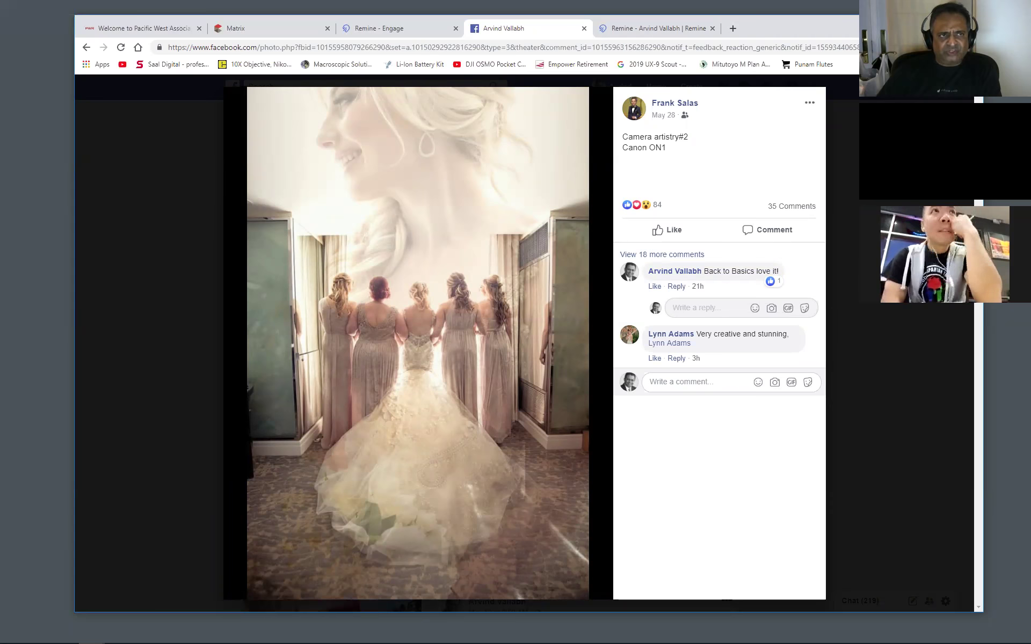
pyautogui.press('Escape')
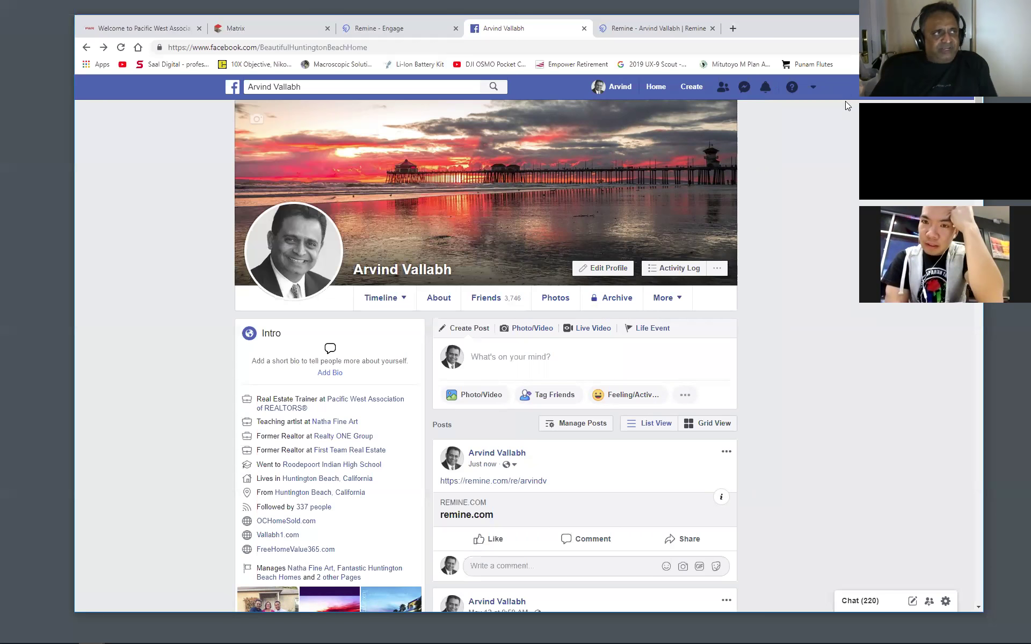
# Step: Switch to Remine's property map, clear its status filters and hide the results list to show the area around Newland Park
pyautogui.click(419, 29)
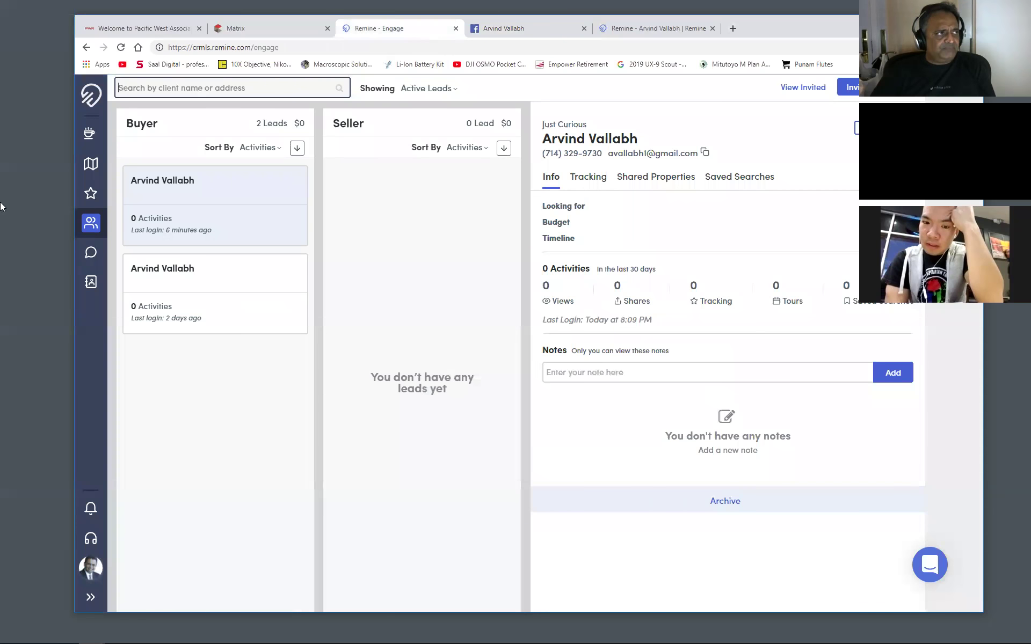
pyautogui.click(90, 164)
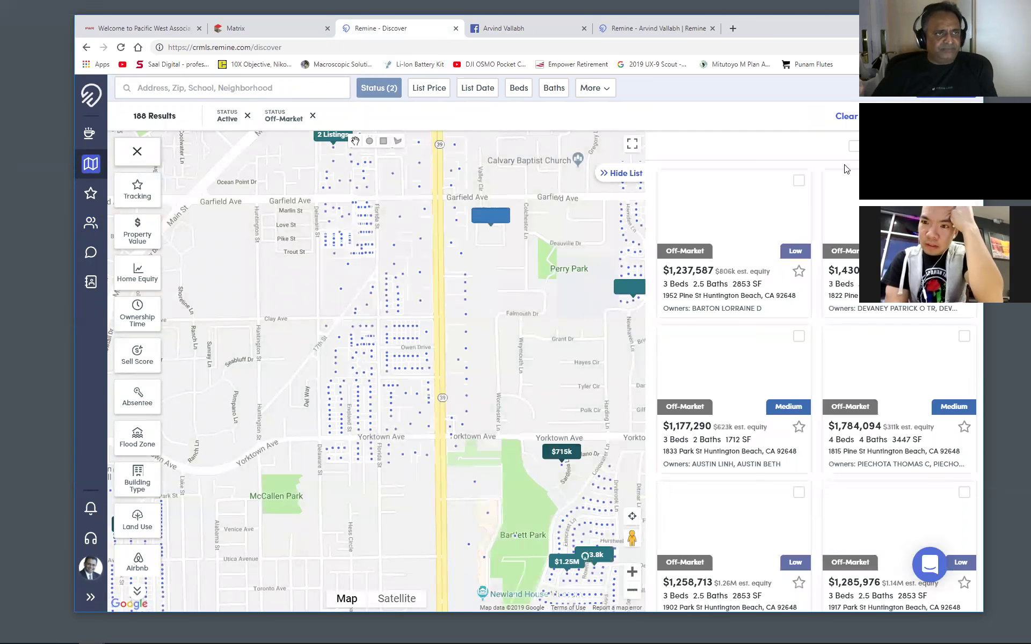
pyautogui.click(846, 116)
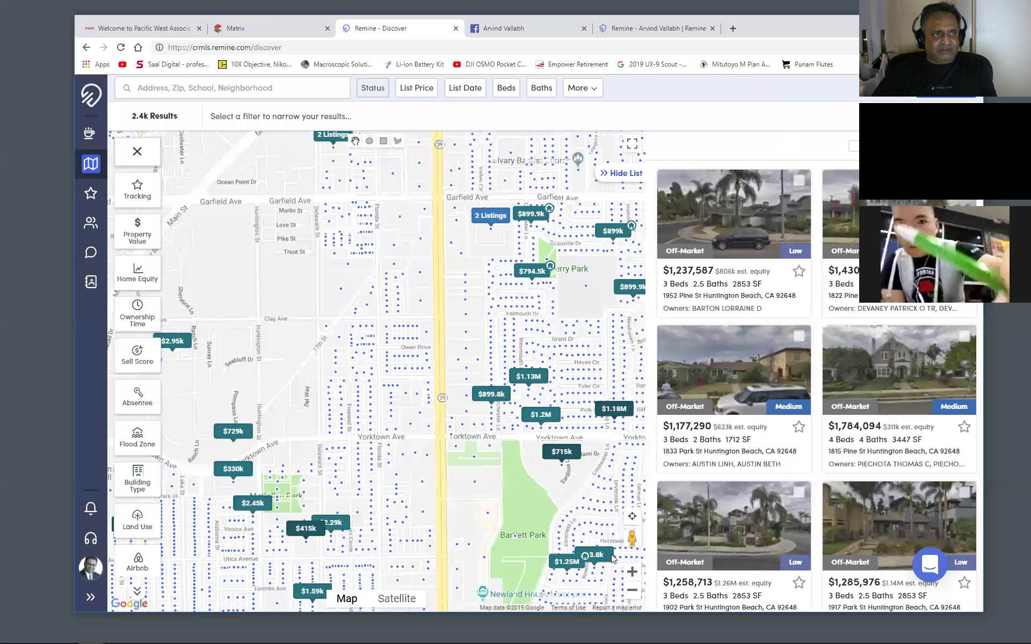
pyautogui.click(616, 172)
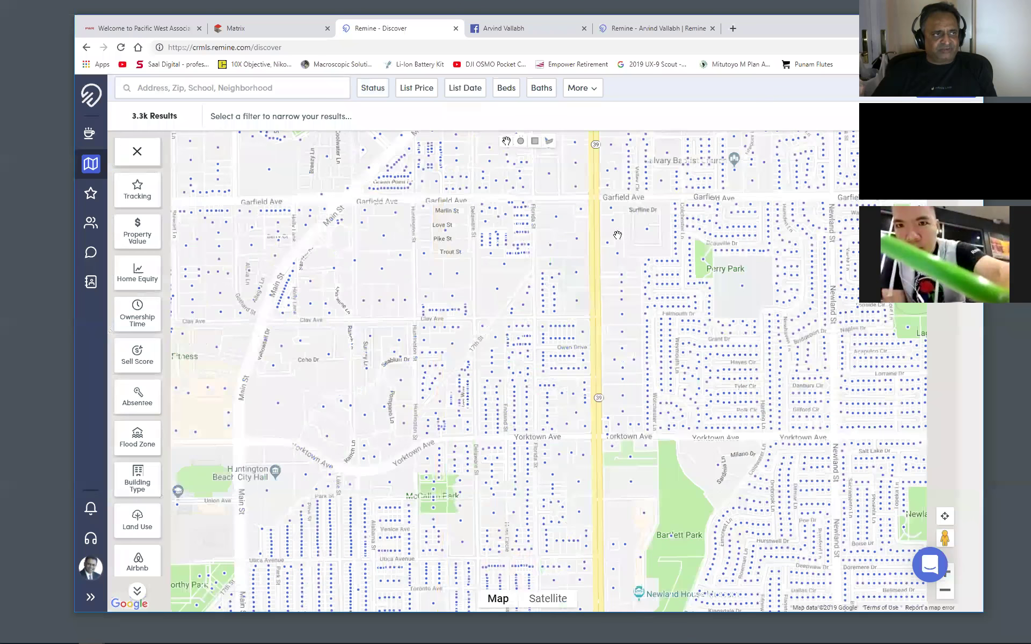
pyautogui.moveTo(624, 486); pyautogui.dragTo(407, 372)
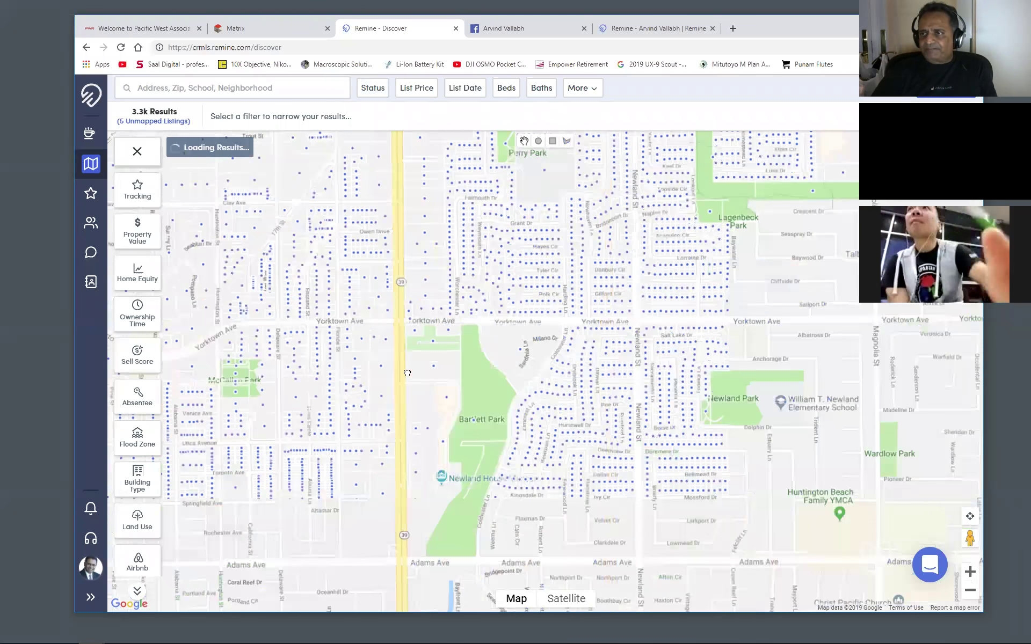
pyautogui.moveTo(710, 383); pyautogui.dragTo(528, 324)
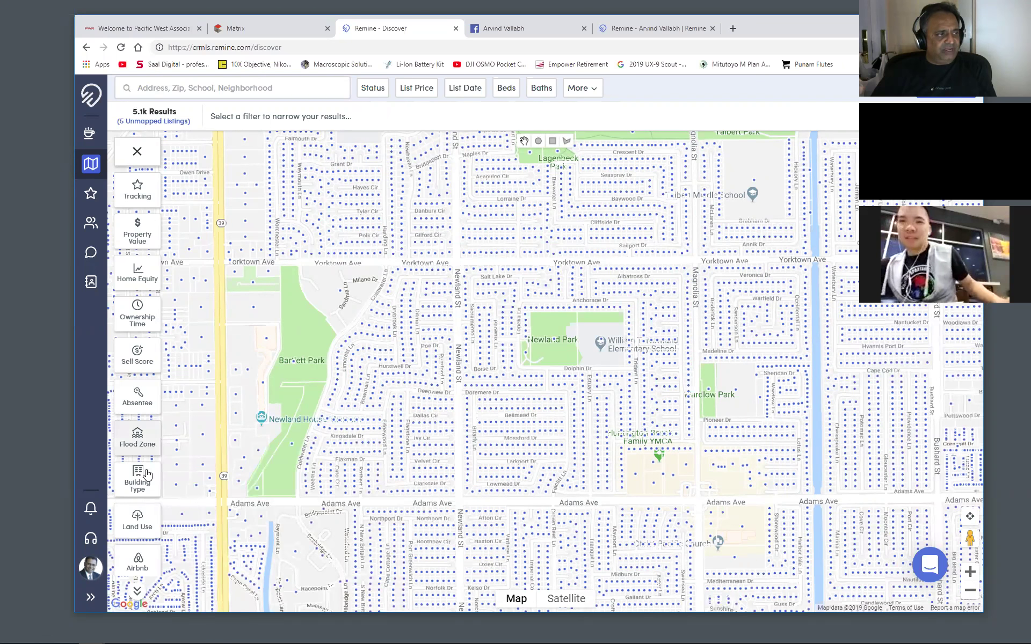
# Step: Filter the map to properties with a High sell score
pyautogui.click(138, 357)
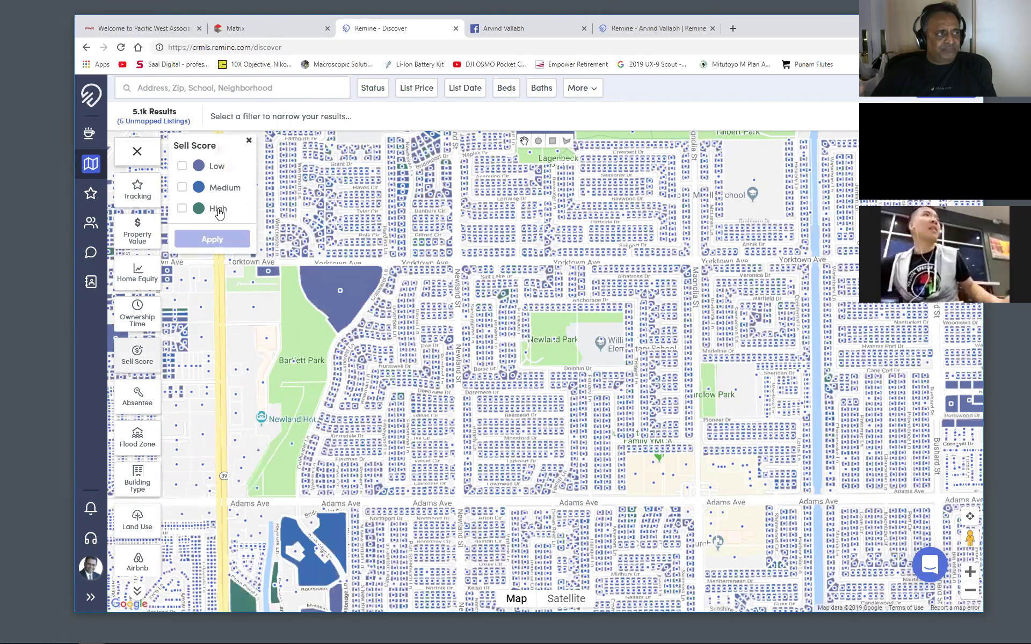
pyautogui.click(219, 210)
pyautogui.click(226, 239)
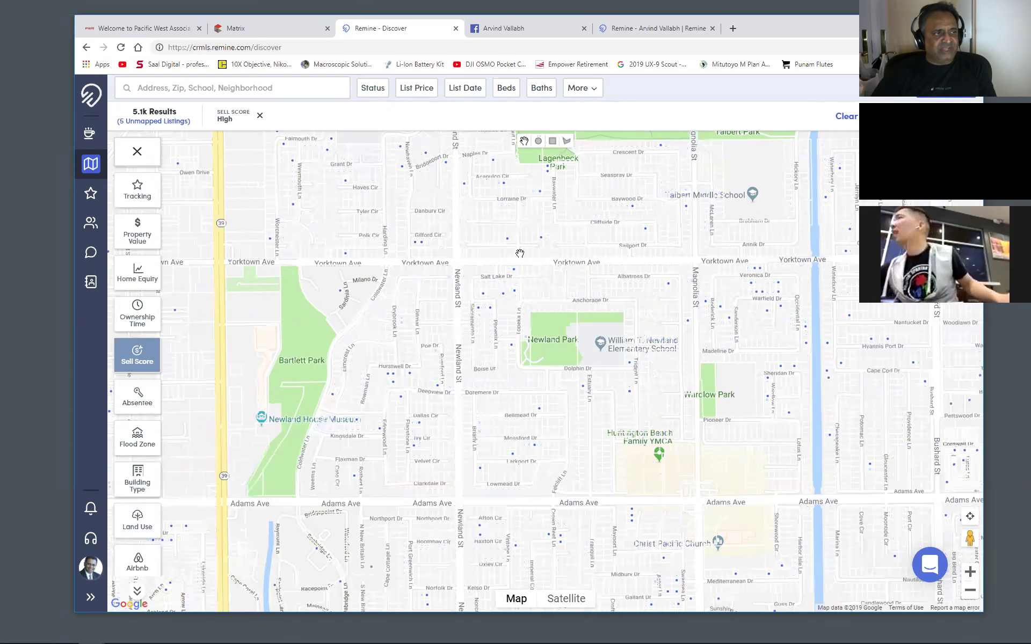
# Step: Outline the neighborhood around Newland Park with a rectangle overlay, and clear all map filters
pyautogui.click(553, 141)
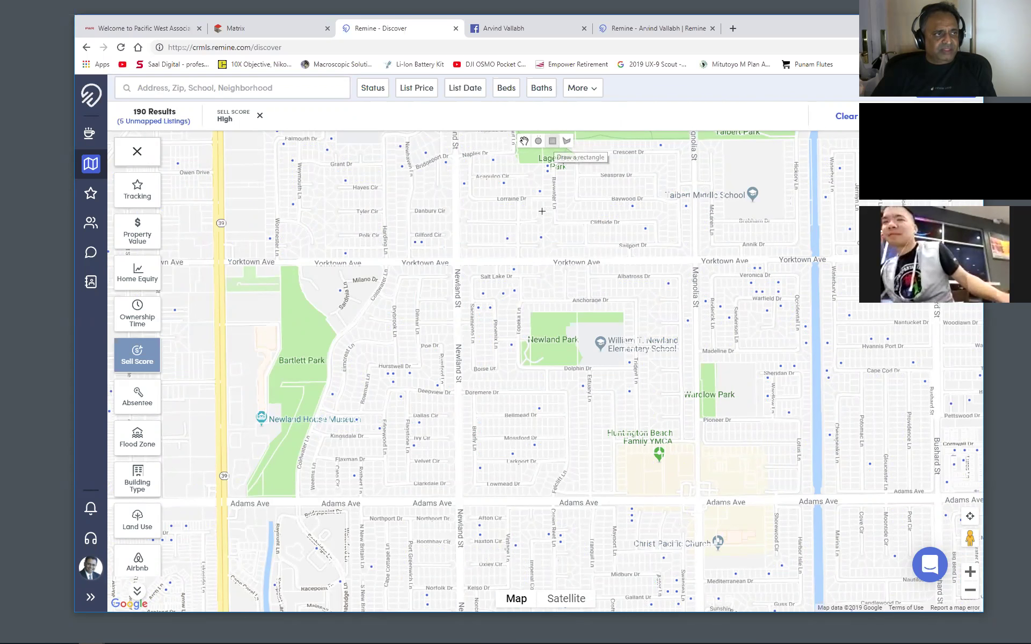
pyautogui.moveTo(359, 208); pyautogui.dragTo(836, 522)
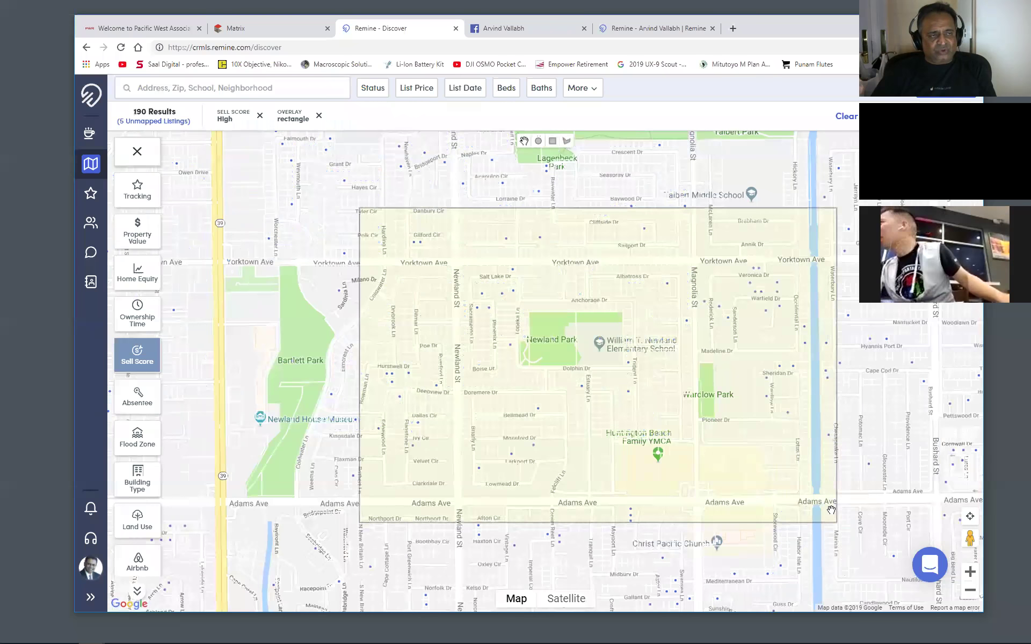
pyautogui.click(847, 115)
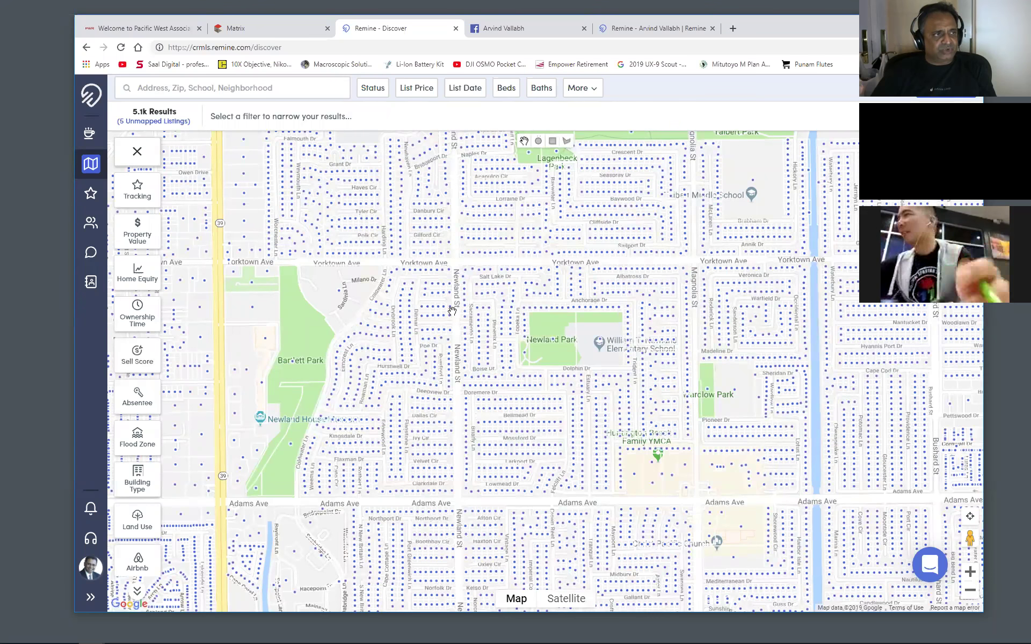
# Step: Open the details of the off-market, High sell score house west of Newland Park and copy its street address
pyautogui.scroll(1, 515, 313)
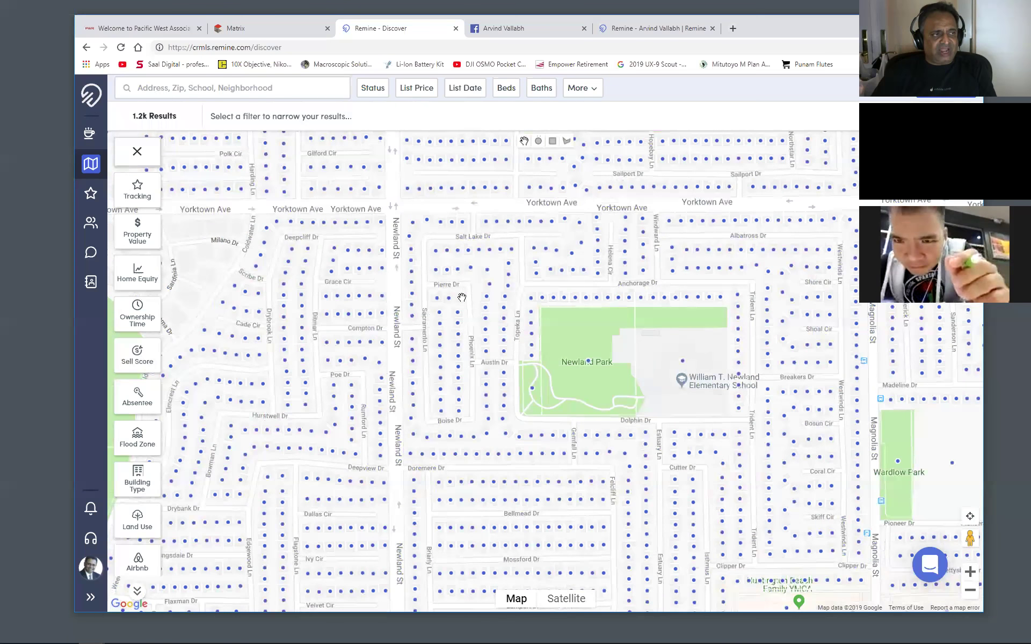
pyautogui.click(461, 298)
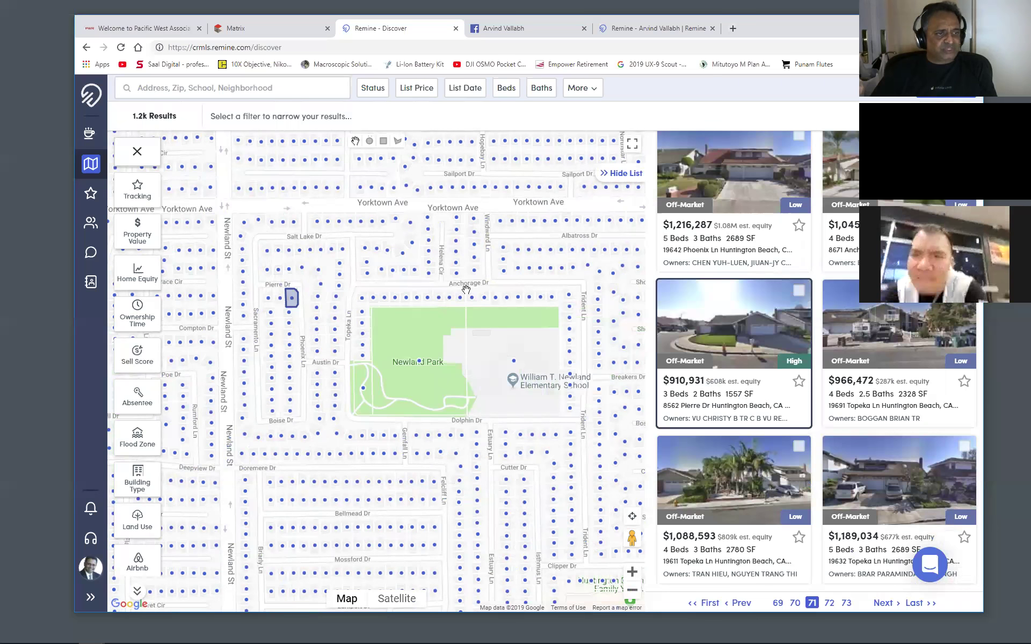
pyautogui.click(709, 404)
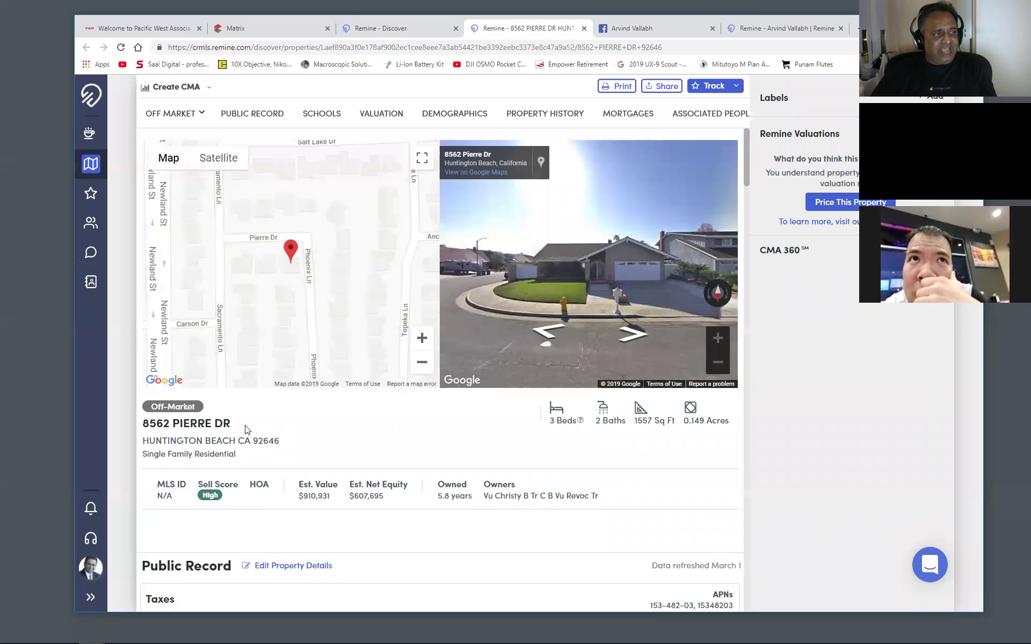
pyautogui.moveTo(226, 425); pyautogui.dragTo(145, 414)
pyautogui.hotkey('ctrl', 'c')
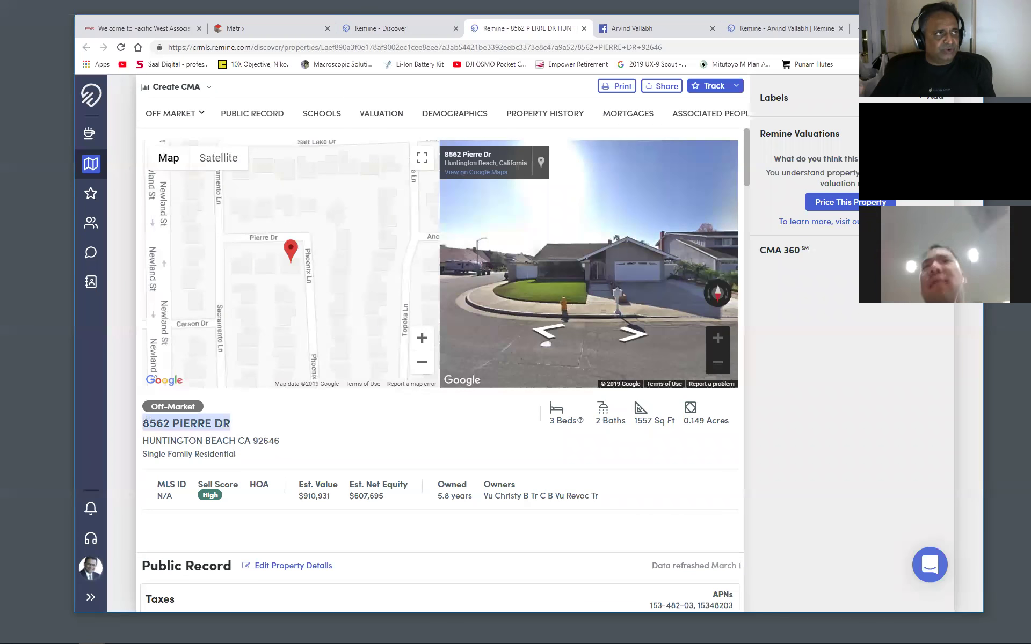
# Step: Switch to Matrix, open Cloud CMA from its external links and create a new CMA report
pyautogui.click(271, 28)
pyautogui.click(208, 95)
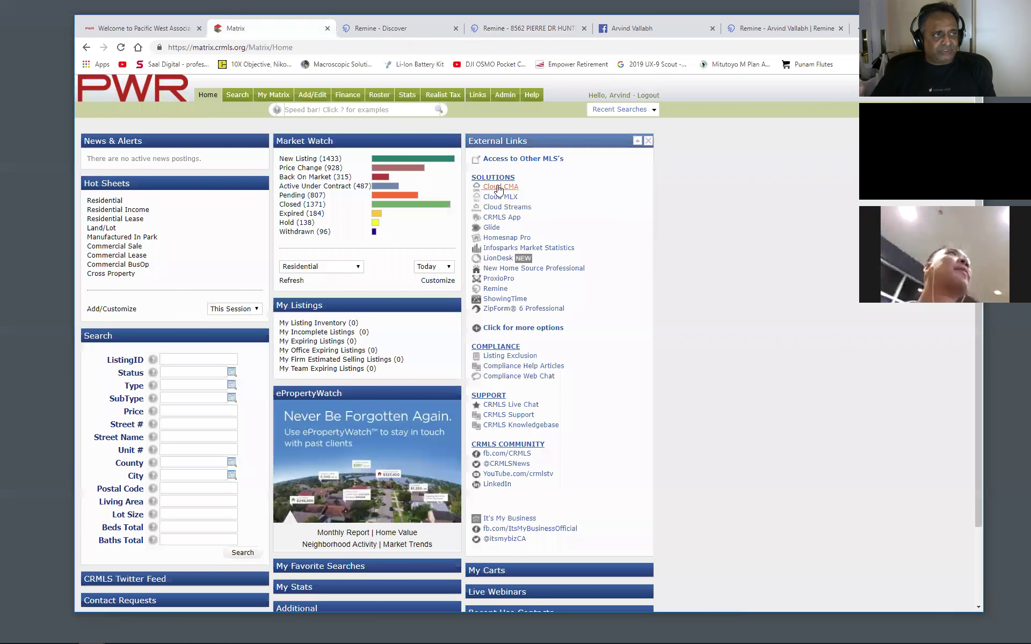
pyautogui.click(499, 187)
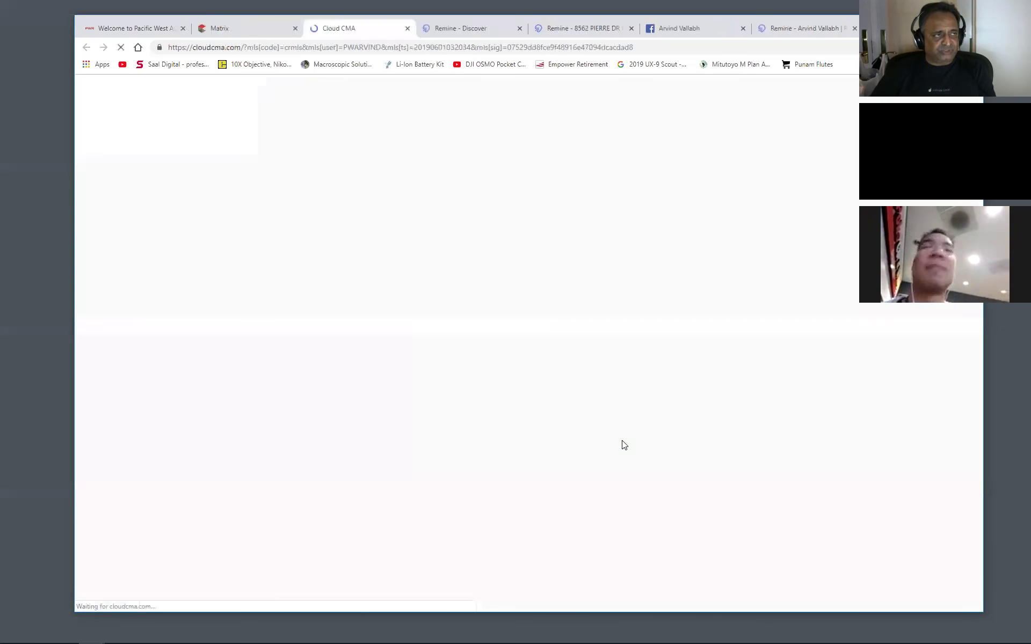
pyautogui.click(321, 249)
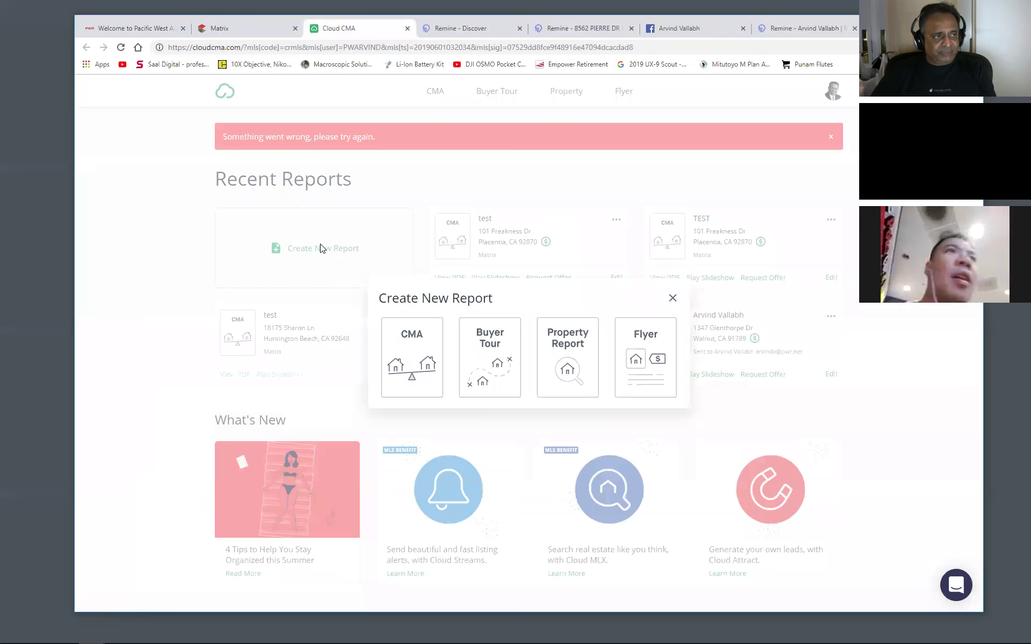
pyautogui.click(417, 363)
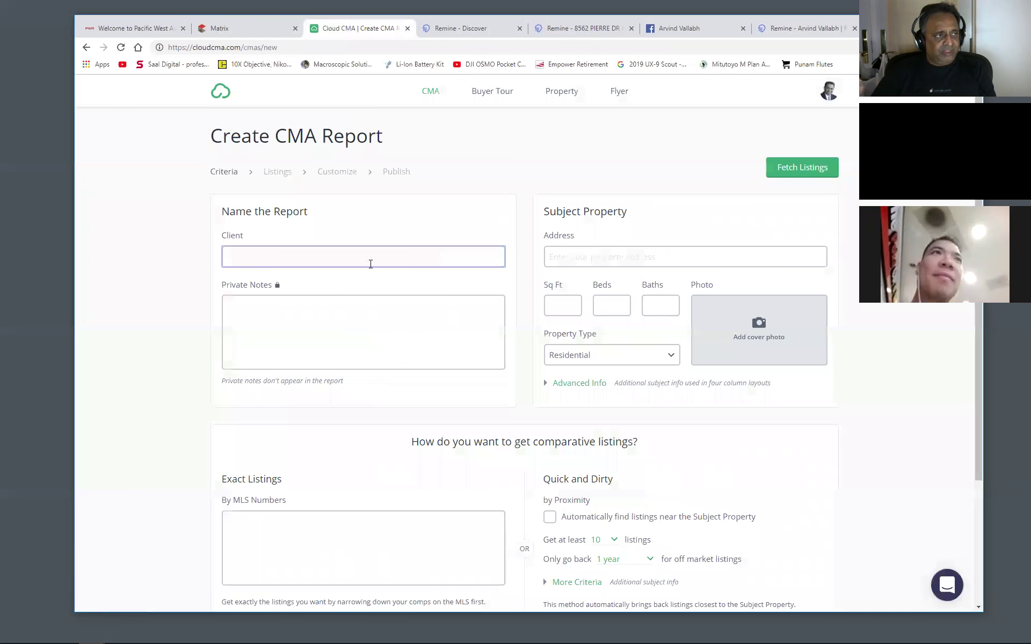
# Step: Paste the copied street address as the subject property and pick the matching Huntington Beach suggestion
pyautogui.click(589, 256)
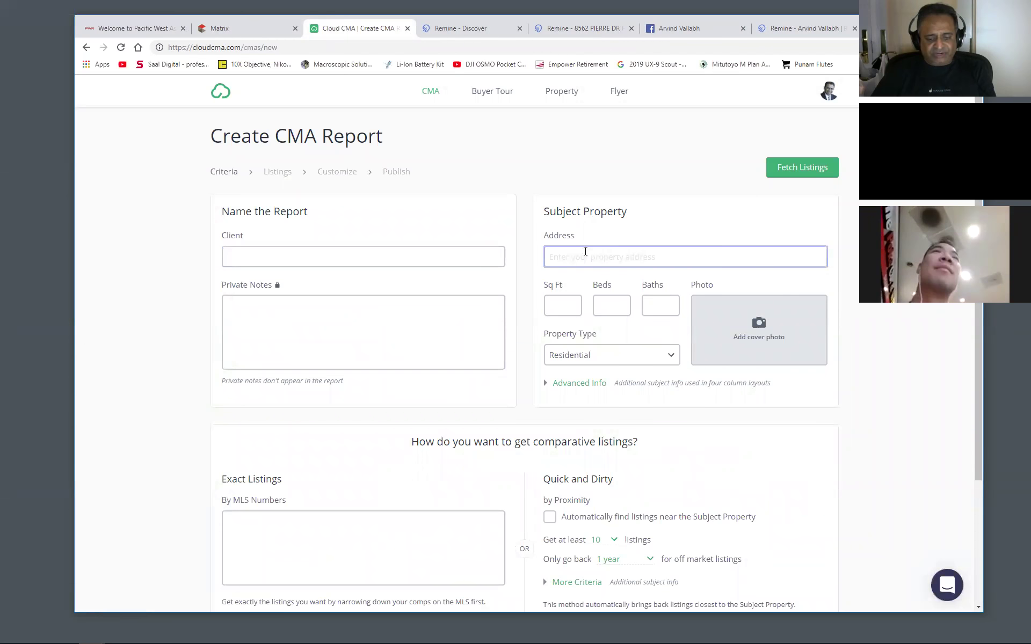
pyautogui.hotkey('ctrl', 'v')
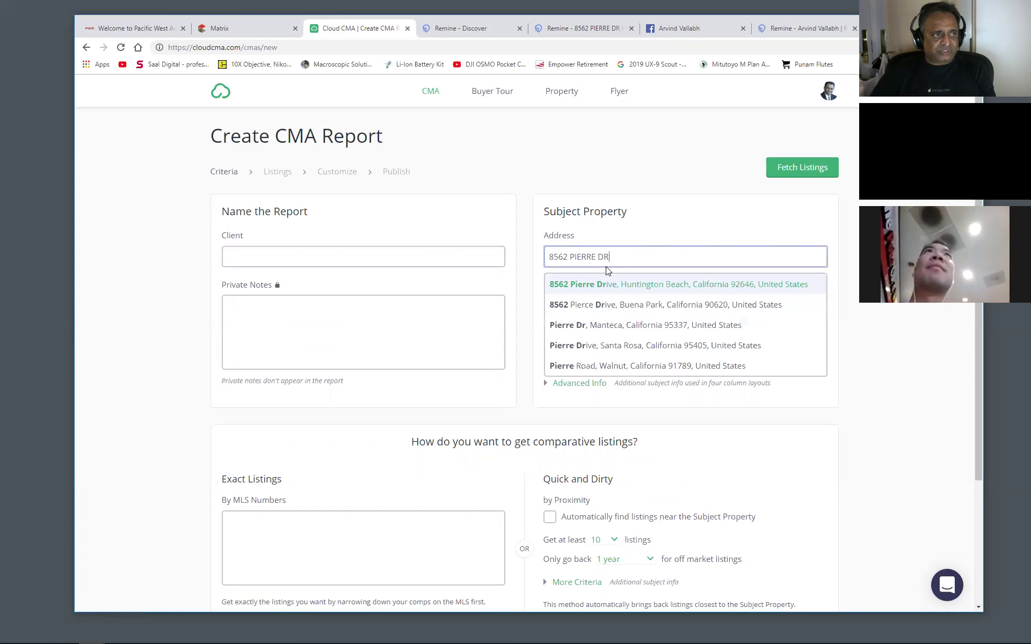
pyautogui.click(606, 286)
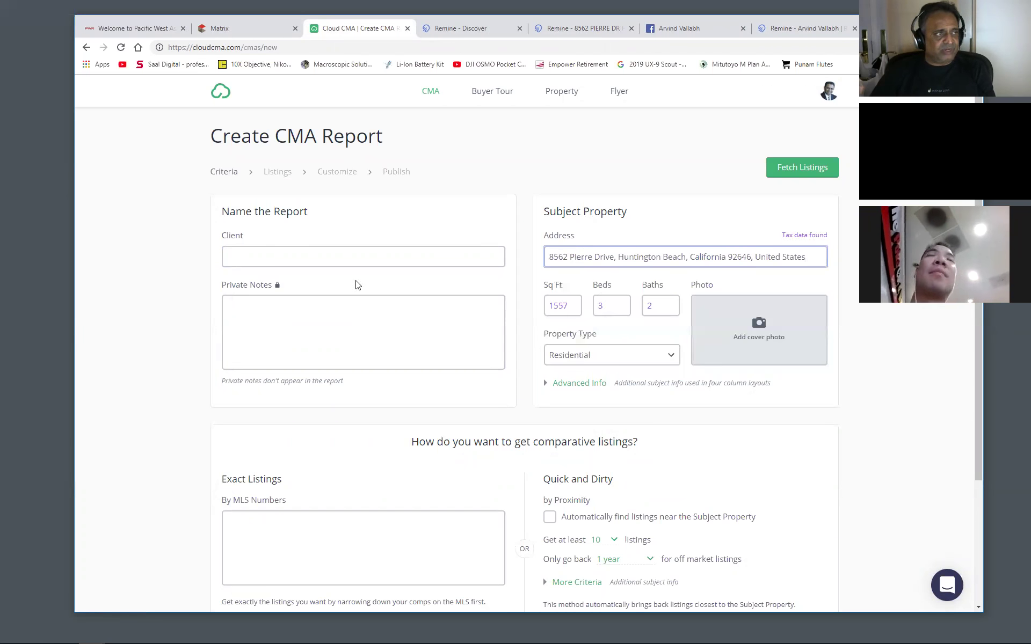
# Step: Copy the owners' names from the Remine property page into the report's Client field and fetch the comparable listings
pyautogui.click(289, 255)
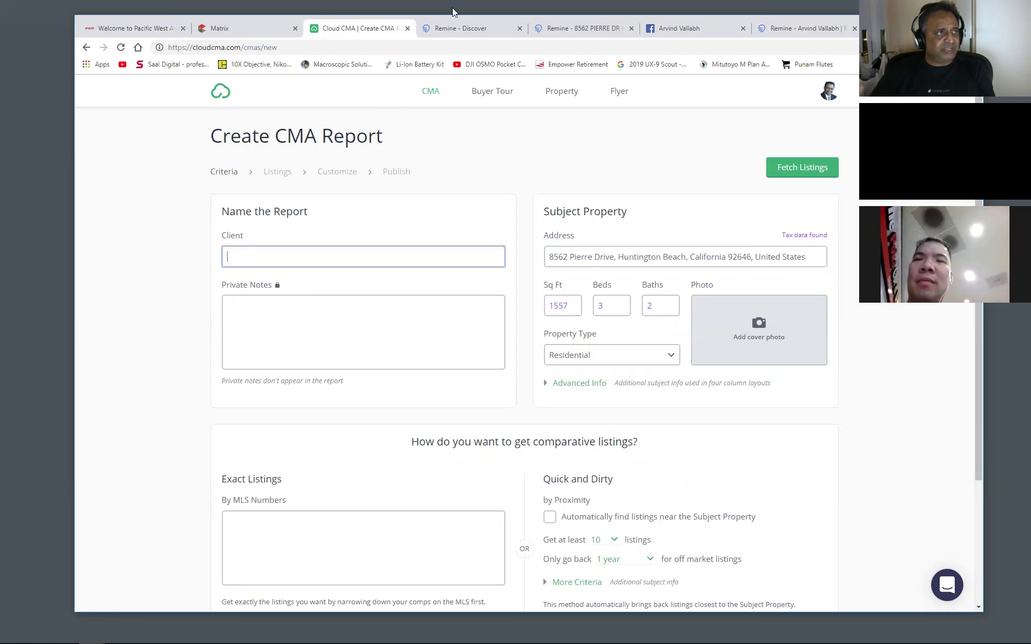
pyautogui.click(555, 29)
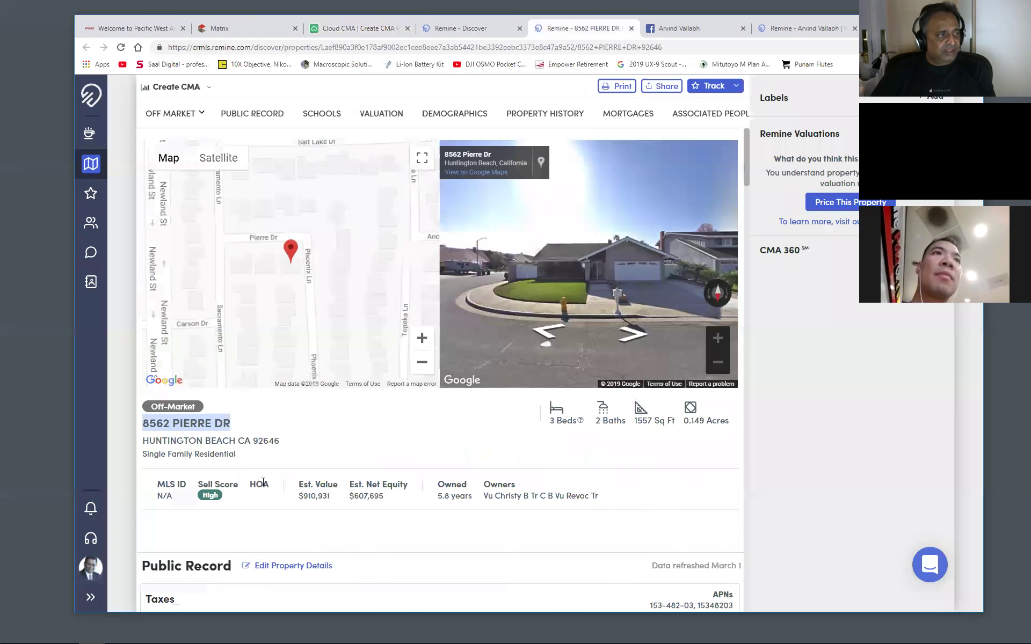
pyautogui.moveTo(606, 500); pyautogui.dragTo(481, 501)
pyautogui.hotkey('ctrl', 'c')
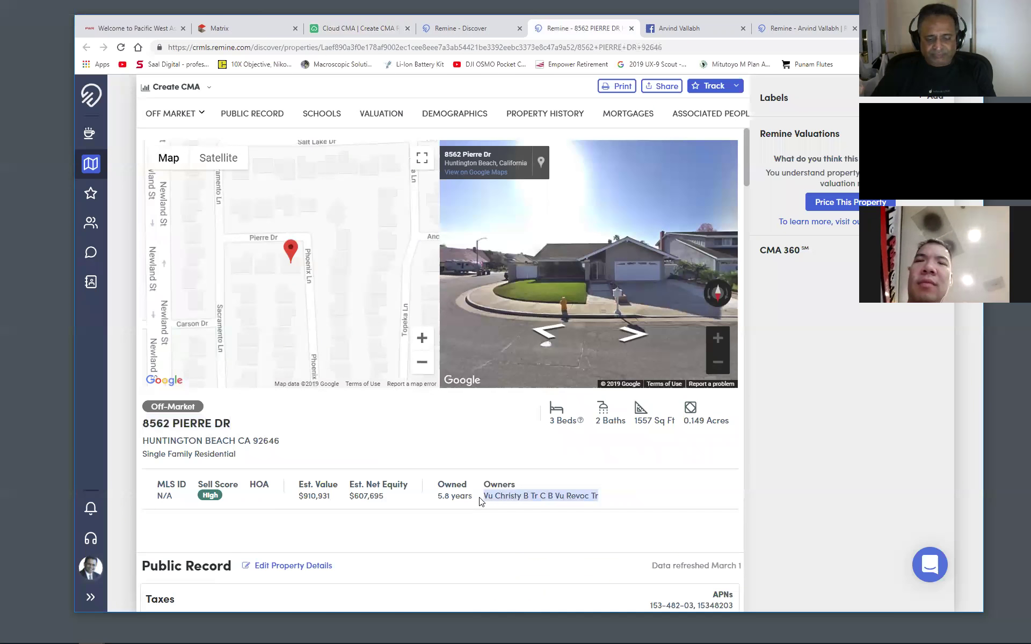
pyautogui.click(797, 30)
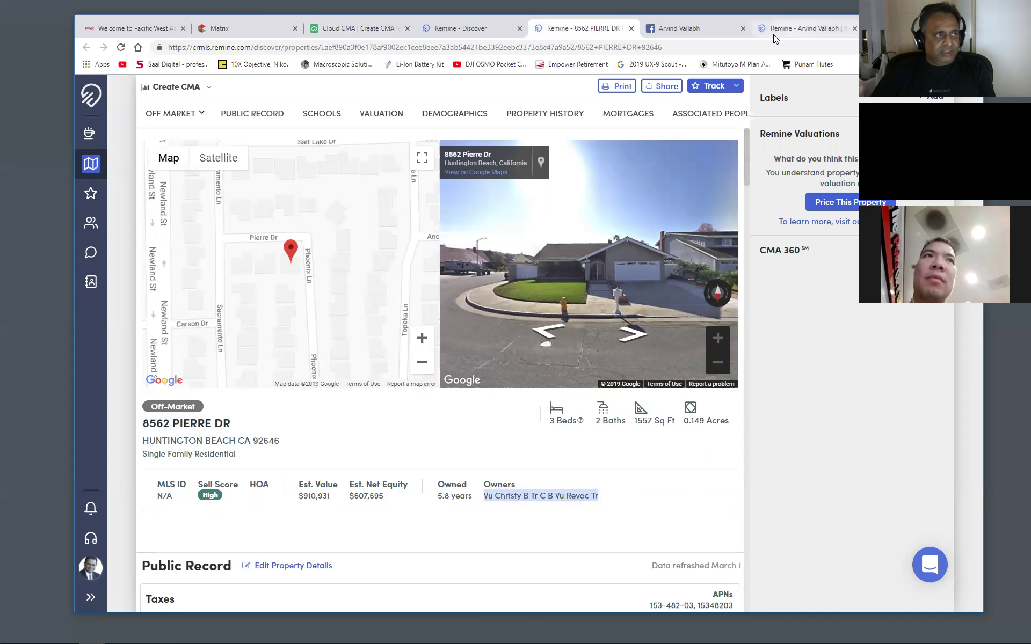
pyautogui.click(343, 29)
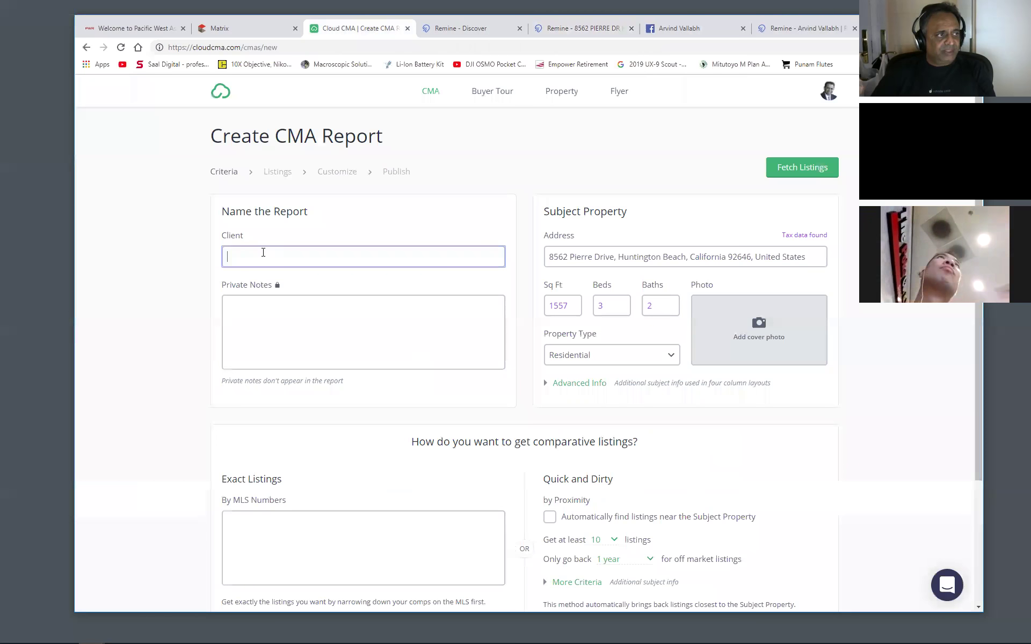
pyautogui.hotkey('ctrl', 'v')
pyautogui.click(803, 168)
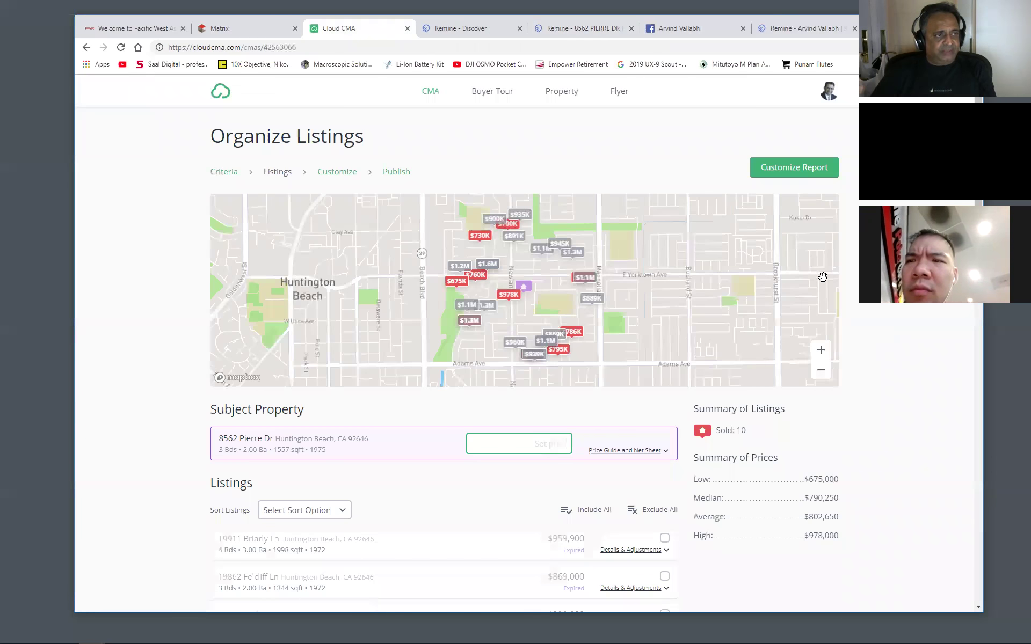
# Step: Review the comparable listings and exclude the $760,000 closed listing from the report
pyautogui.scroll(-12, 584, 470)
pyautogui.scroll(-10, 582, 466)
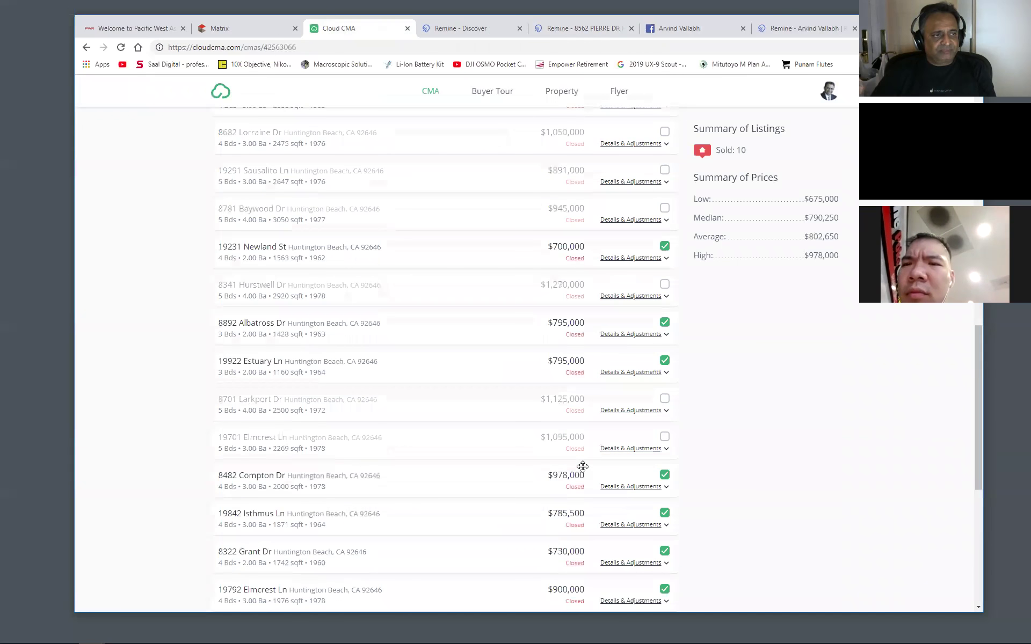
pyautogui.scroll(8, 594, 463)
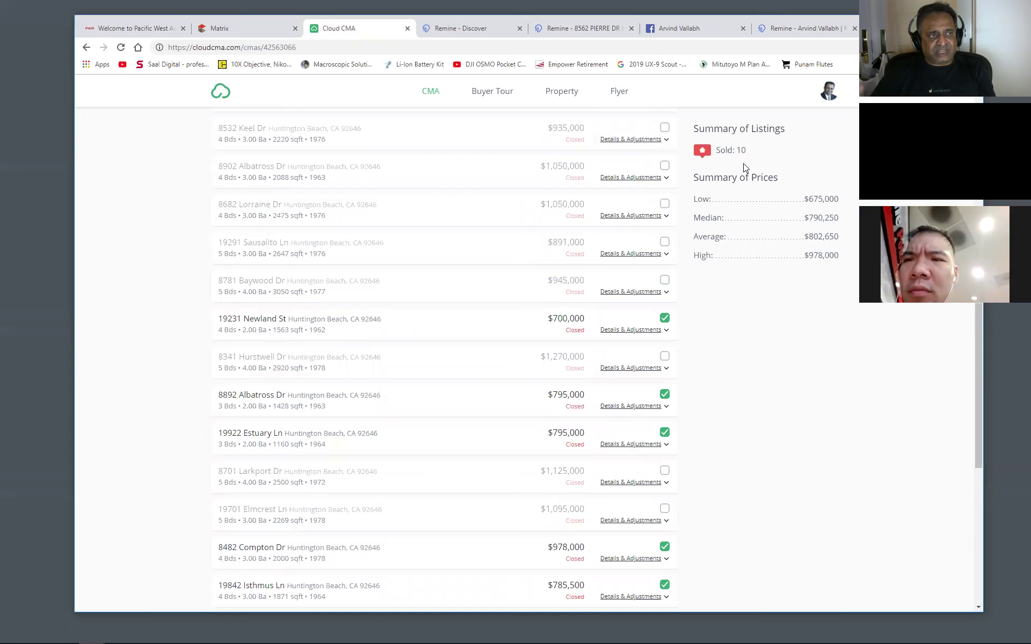
pyautogui.scroll(7, 795, 438)
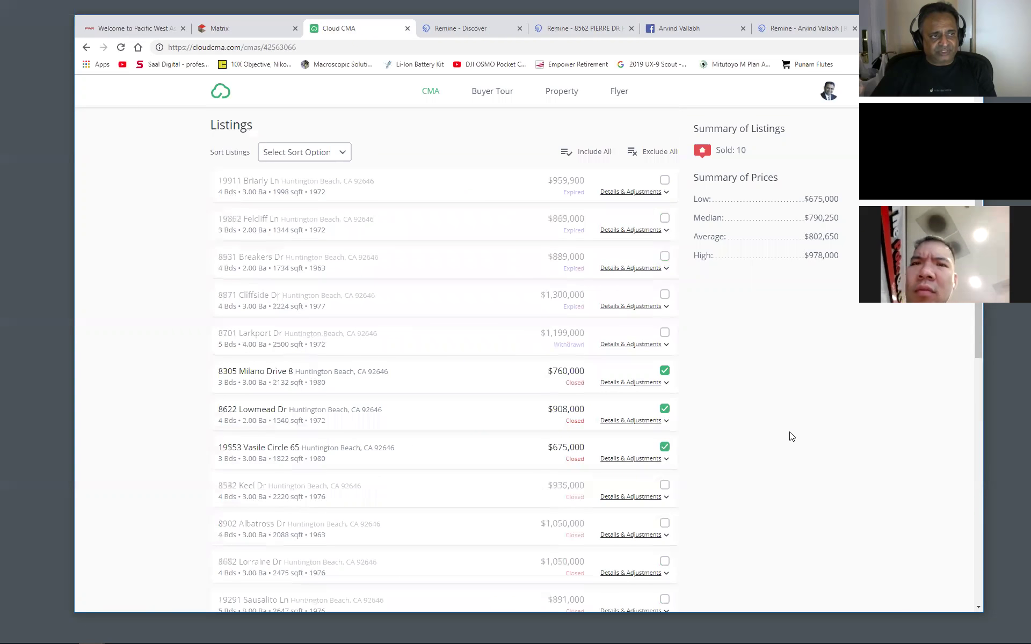
pyautogui.click(664, 371)
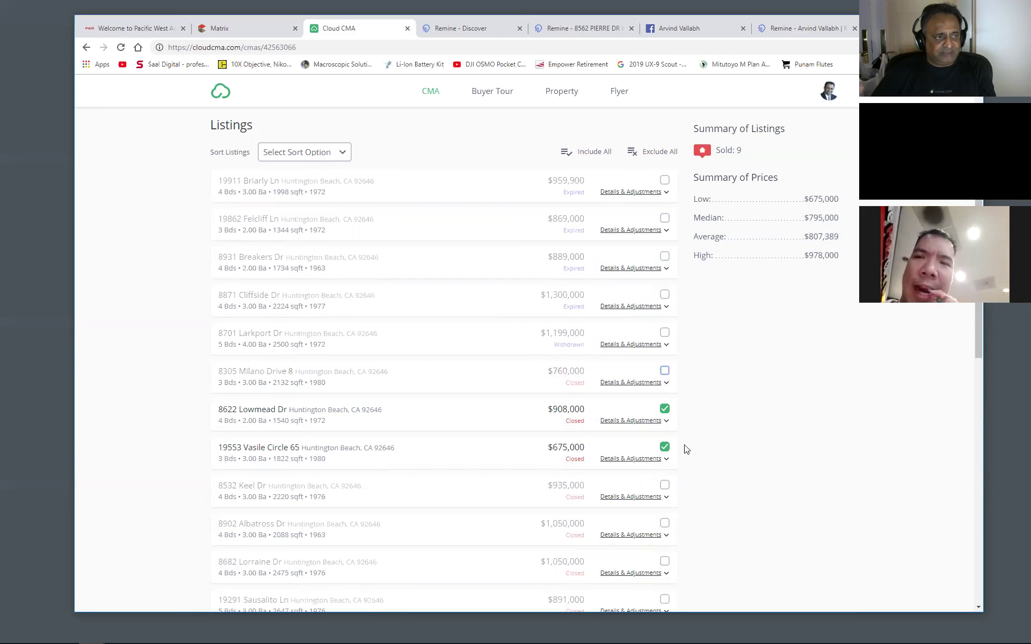
# Step: Exclude the closed listings priced $675,000, $700,000, $730,000 and $785,500 from the CMA report
pyautogui.click(665, 447)
pyautogui.scroll(-5, 698, 452)
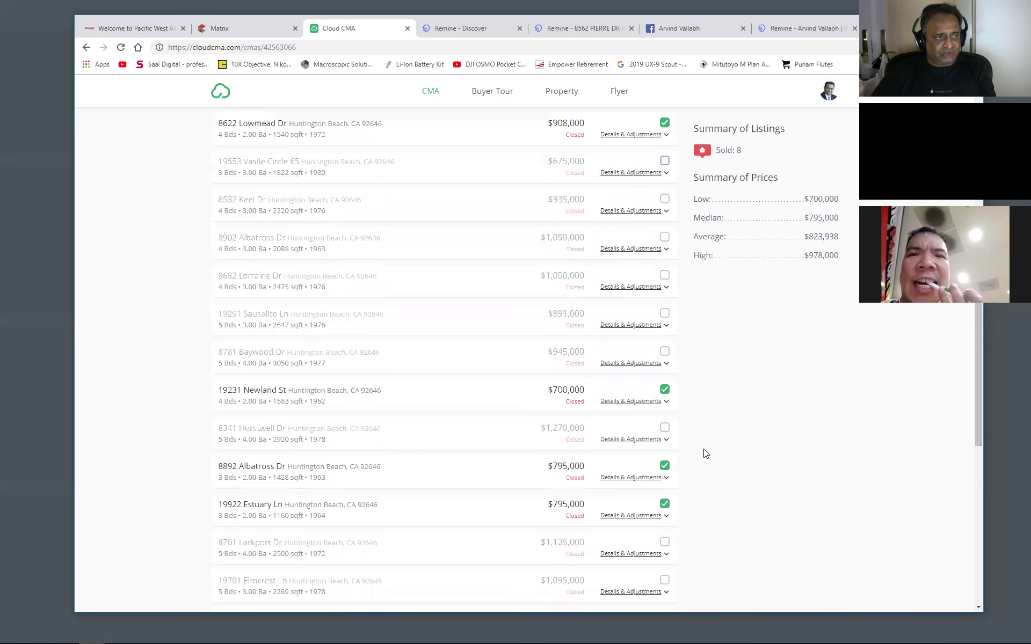
pyautogui.click(665, 389)
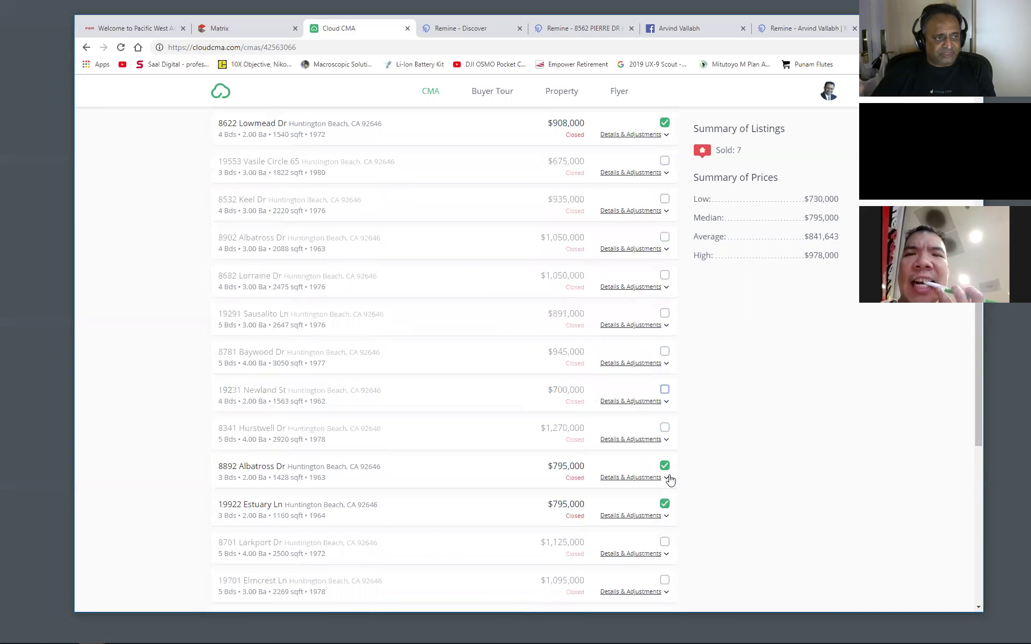
pyautogui.scroll(-4, 671, 486)
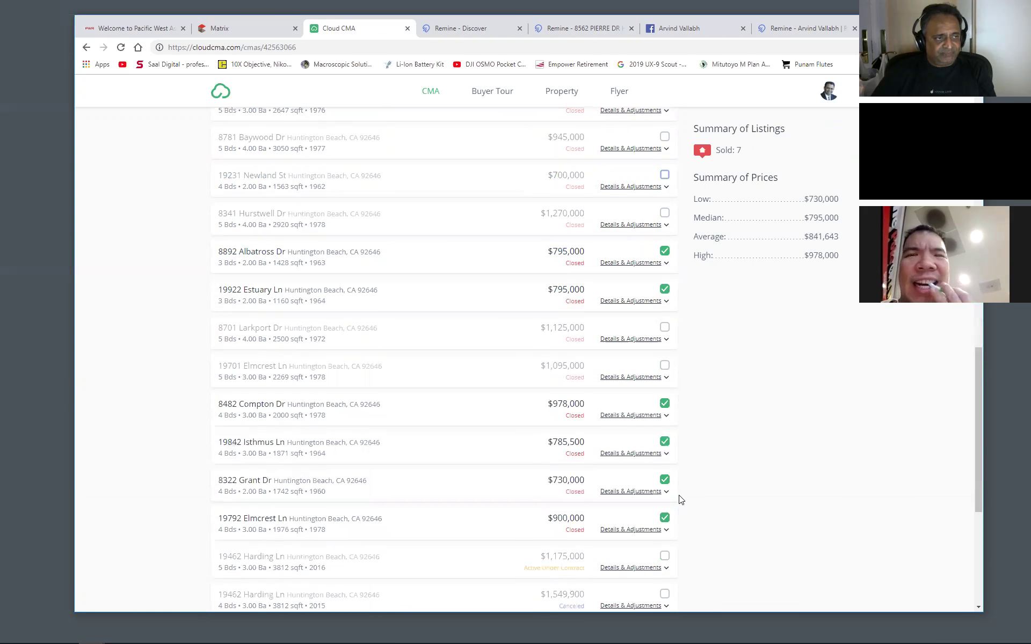
pyautogui.click(665, 480)
pyautogui.click(665, 442)
pyautogui.scroll(-4, 709, 449)
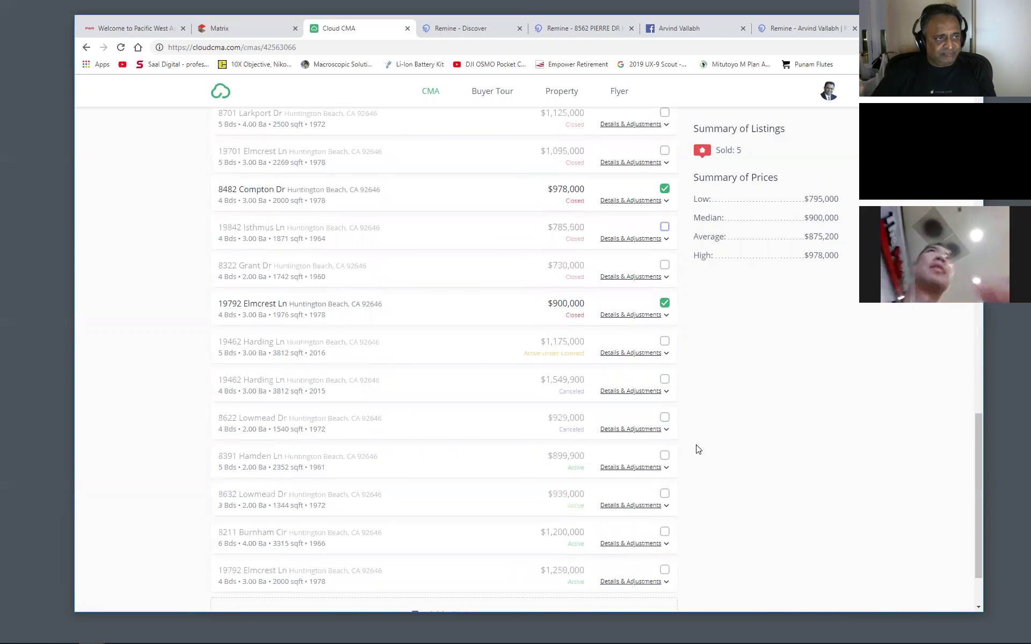
pyautogui.scroll(-2, 698, 450)
pyautogui.scroll(9, 749, 449)
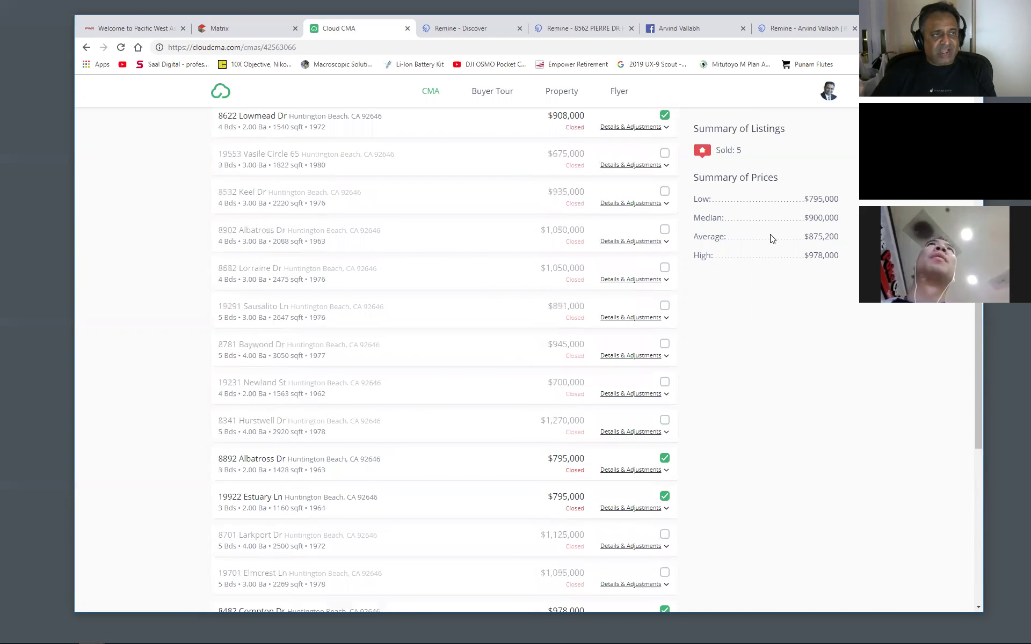
pyautogui.scroll(10, 784, 462)
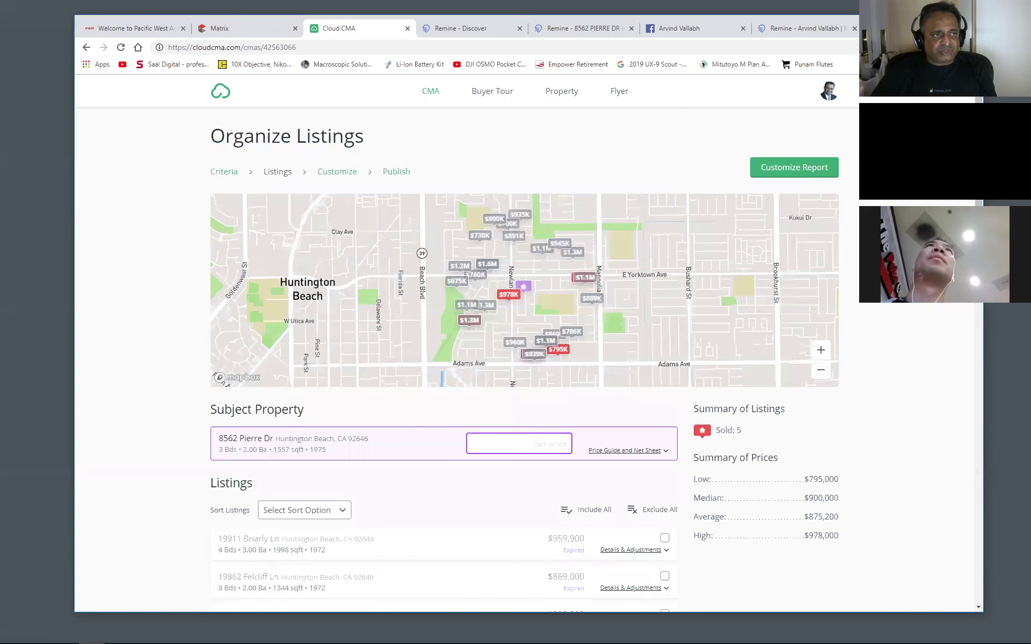
# Step: Proceed to customization, use the Quick CMA template, publish the report and decline the investor cash offer
pyautogui.click(797, 169)
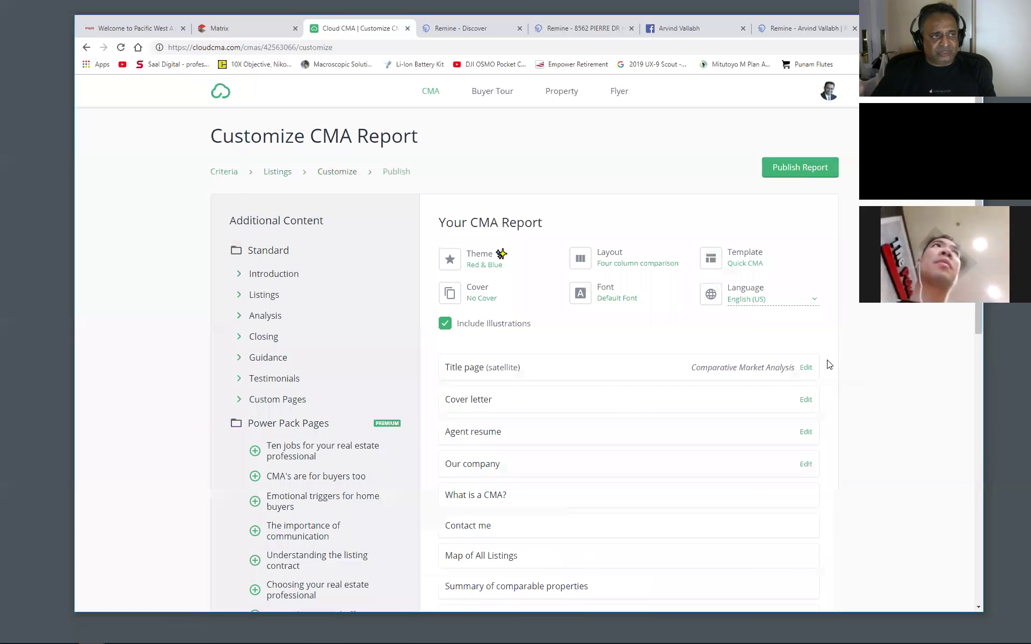
pyautogui.click(744, 259)
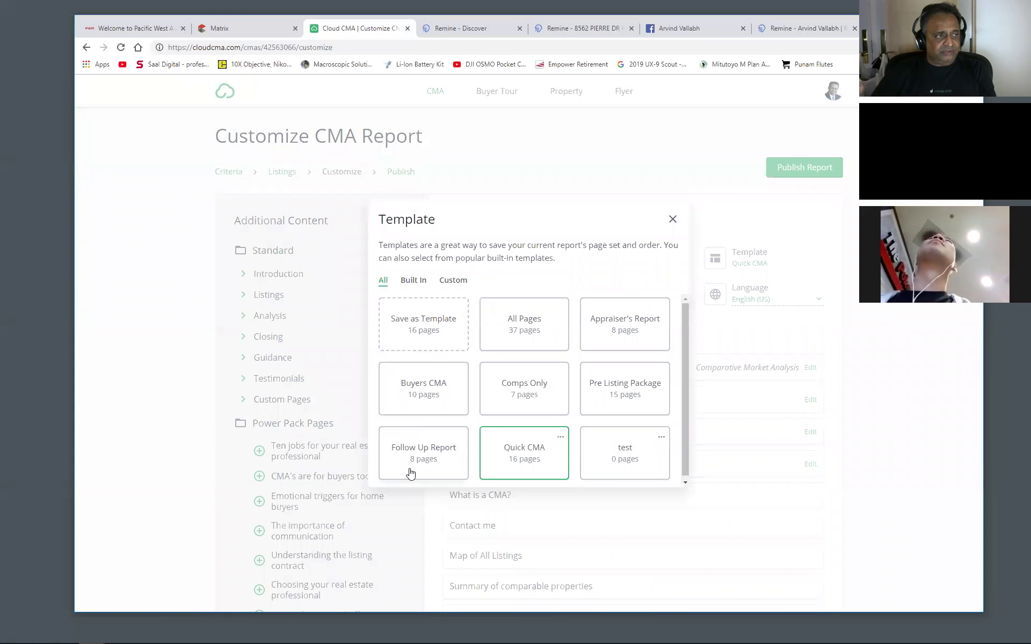
pyautogui.click(511, 452)
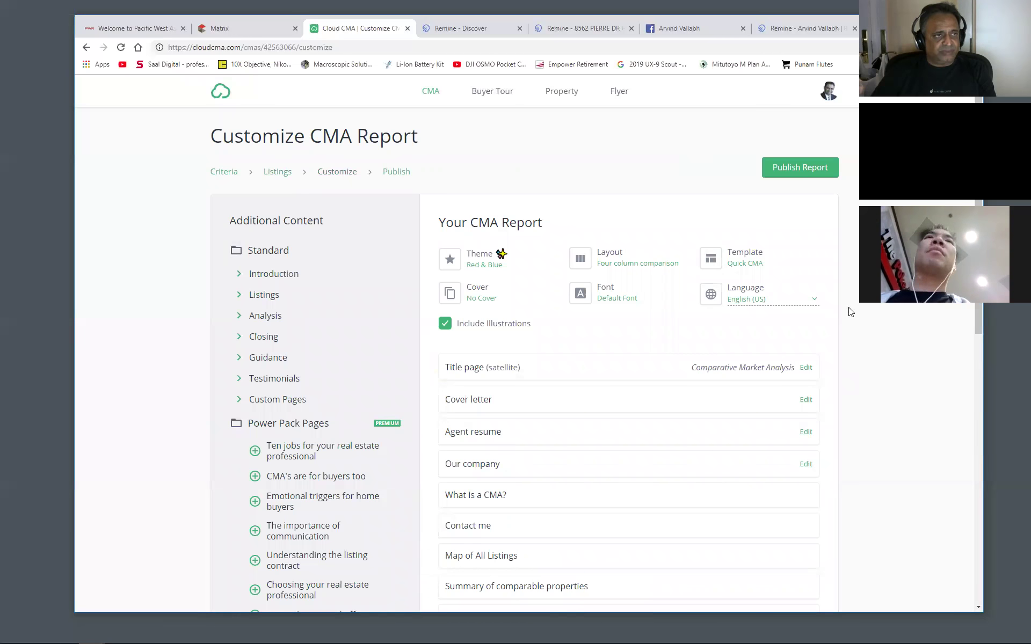
pyautogui.click(806, 167)
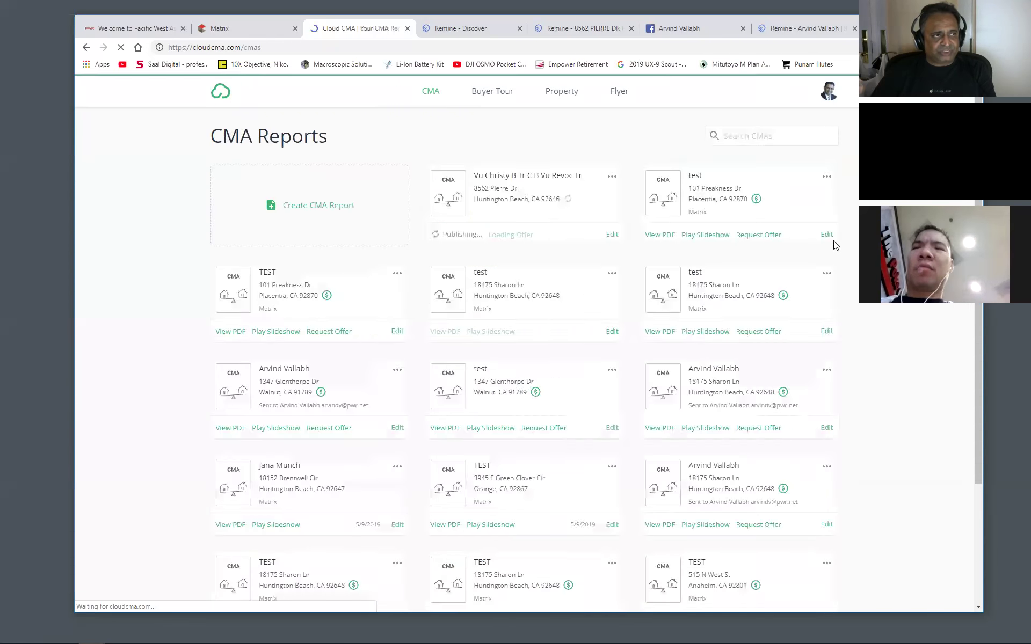
pyautogui.click(387, 500)
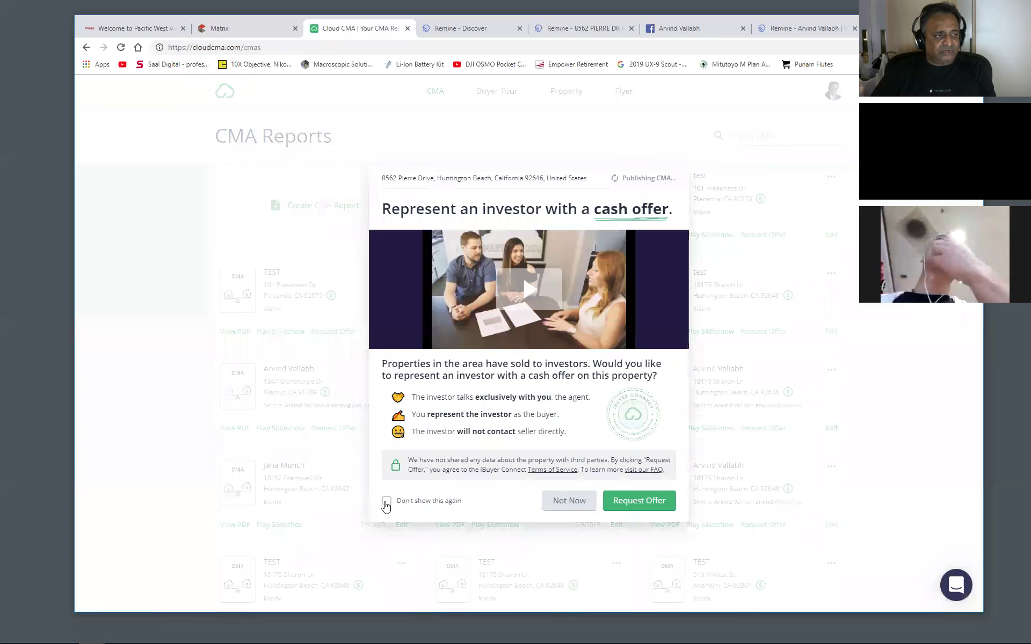
pyautogui.click(570, 500)
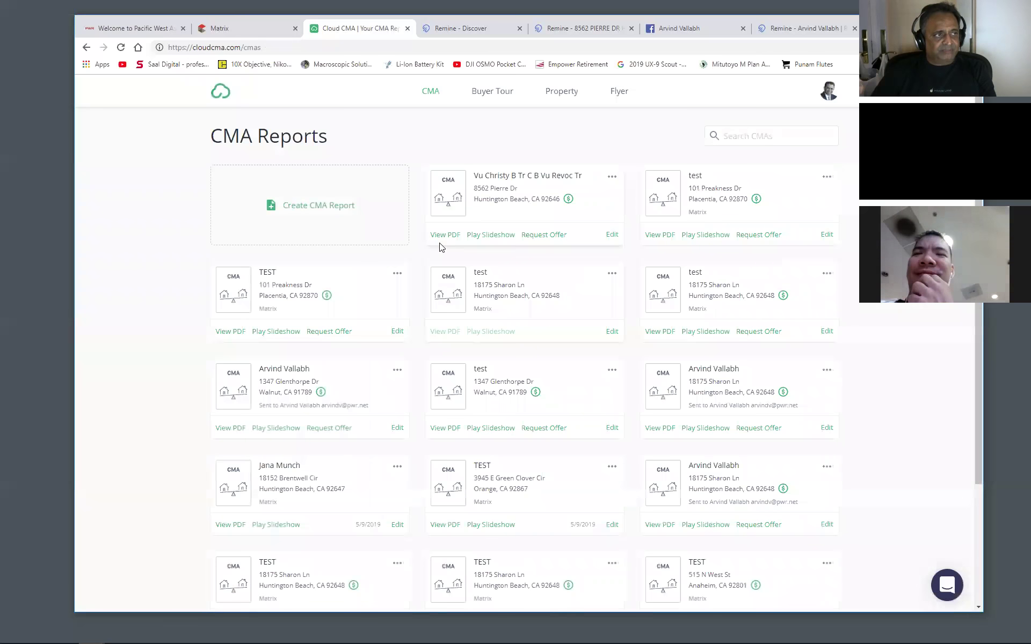
# Step: View the newly published CMA report's PDF, look through its title page and cover letter, and close it
pyautogui.click(445, 236)
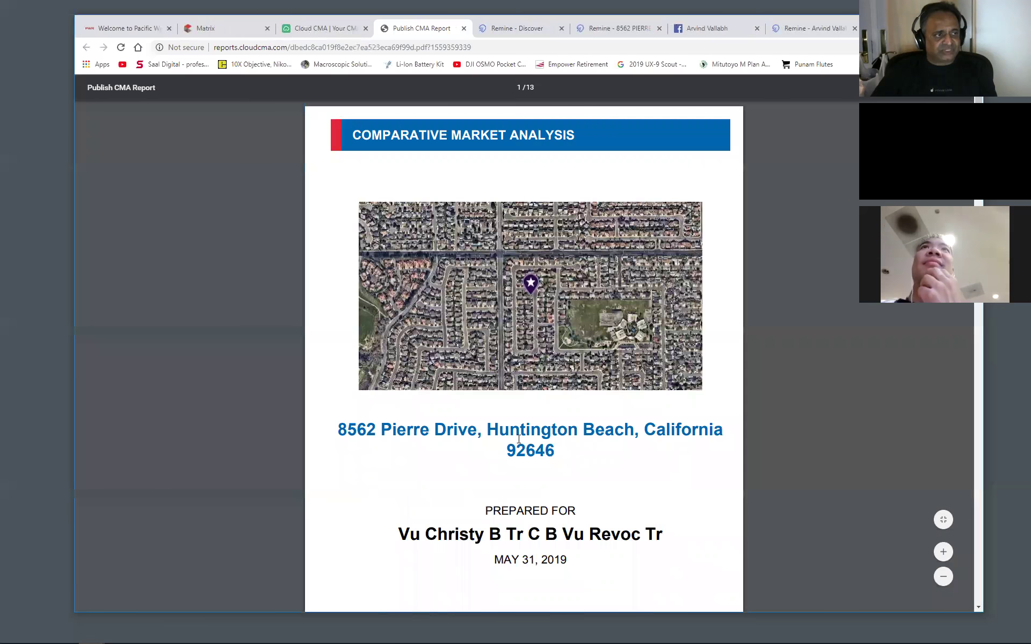
pyautogui.scroll(-10, 524, 436)
pyautogui.scroll(-4, 529, 86)
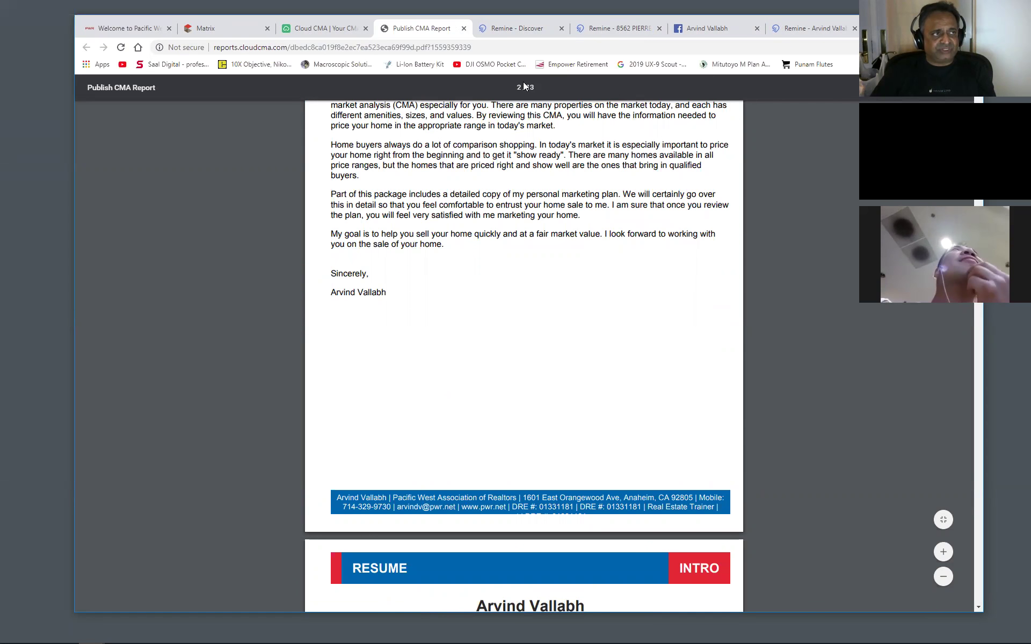
pyautogui.click(544, 88)
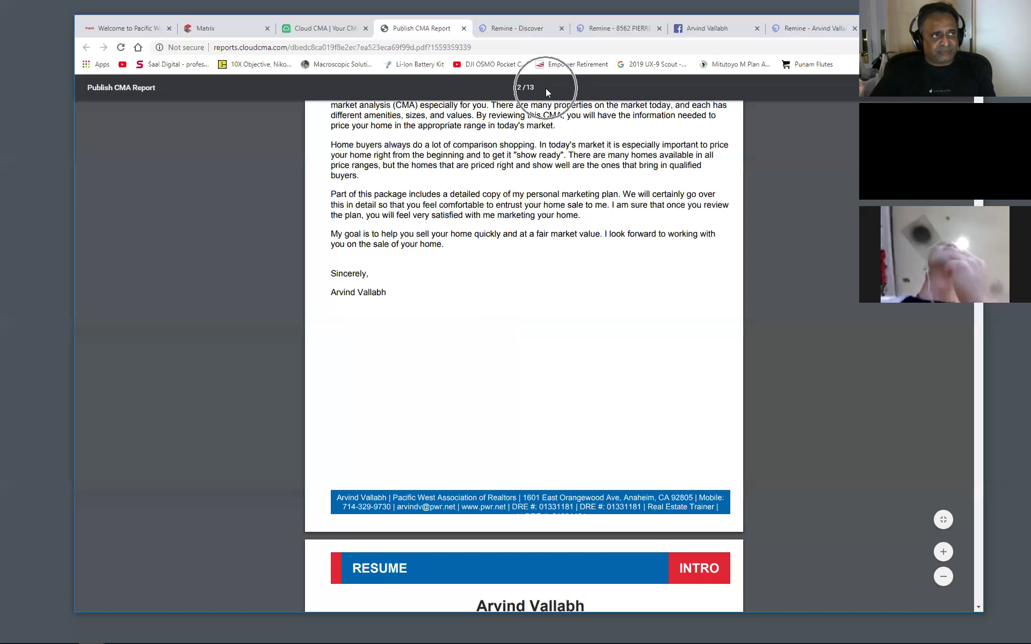
pyautogui.middleClick(427, 33)
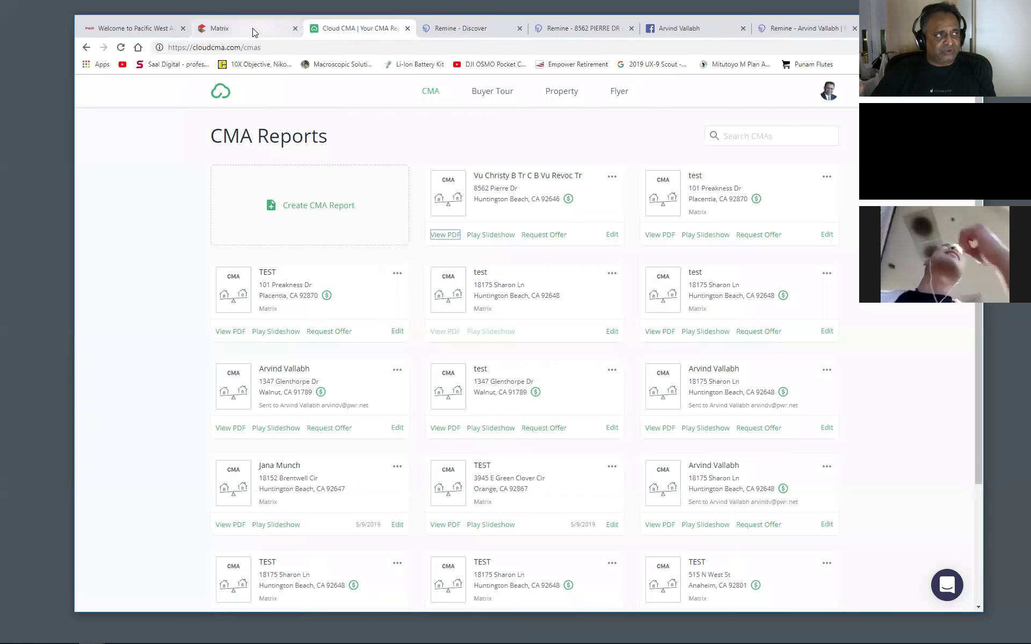
# Step: Switch to the Pacific West Association dashboard, sign in to zipForm Plus from there and dismiss the webinar announcement
pyautogui.click(150, 33)
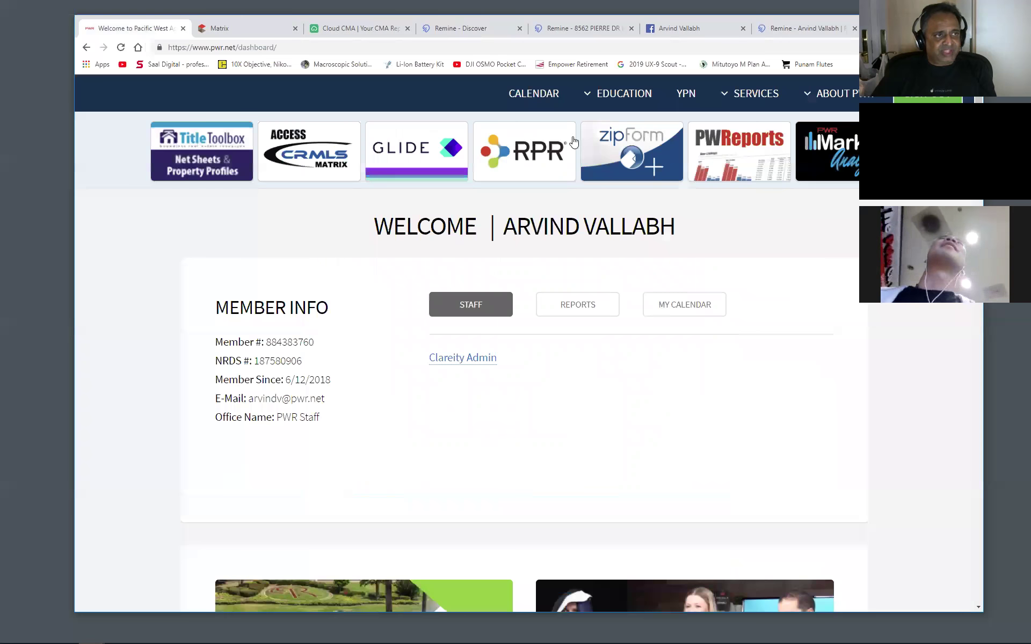
pyautogui.click(615, 151)
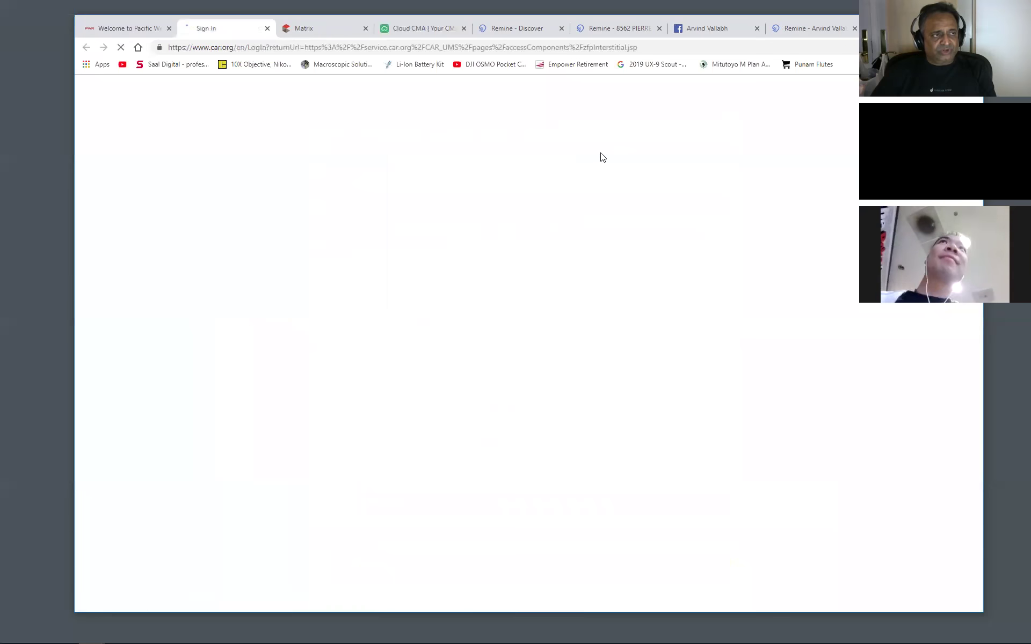
pyautogui.click(351, 393)
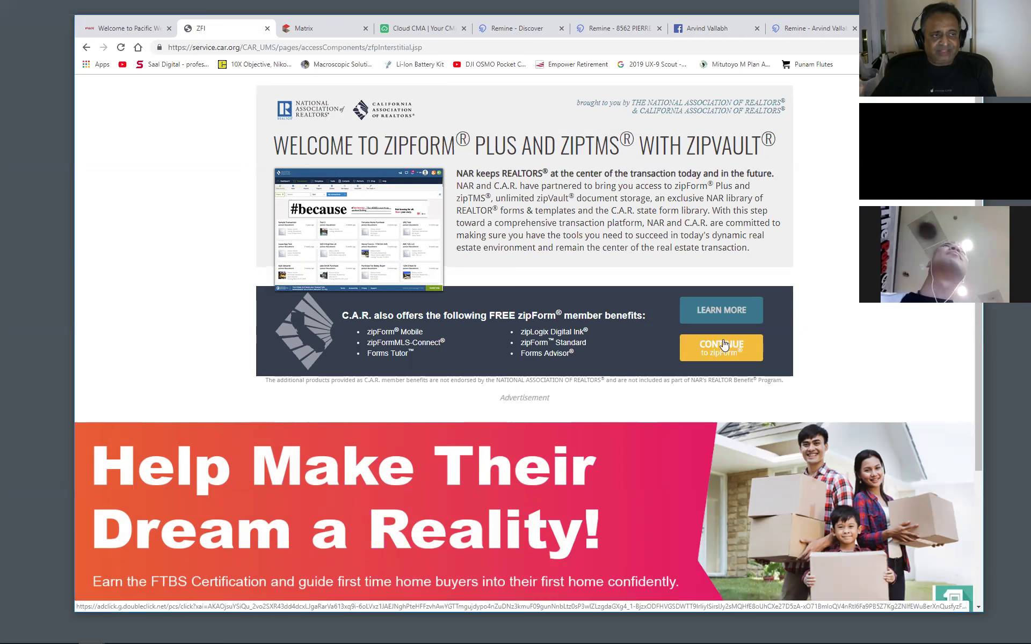
pyautogui.click(722, 344)
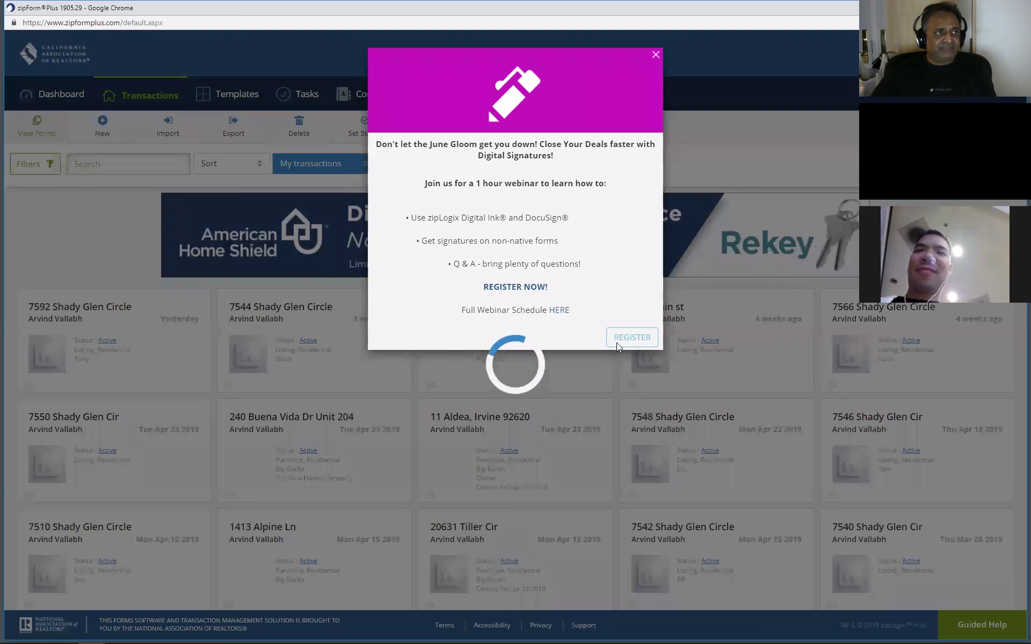
pyautogui.click(656, 55)
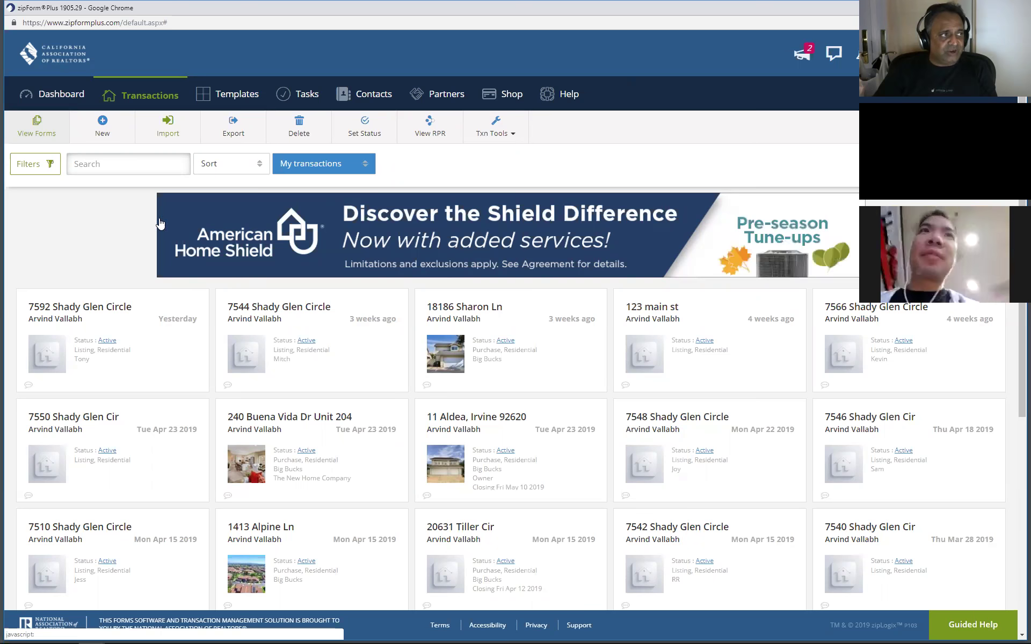
pyautogui.click(104, 122)
pyautogui.click(371, 134)
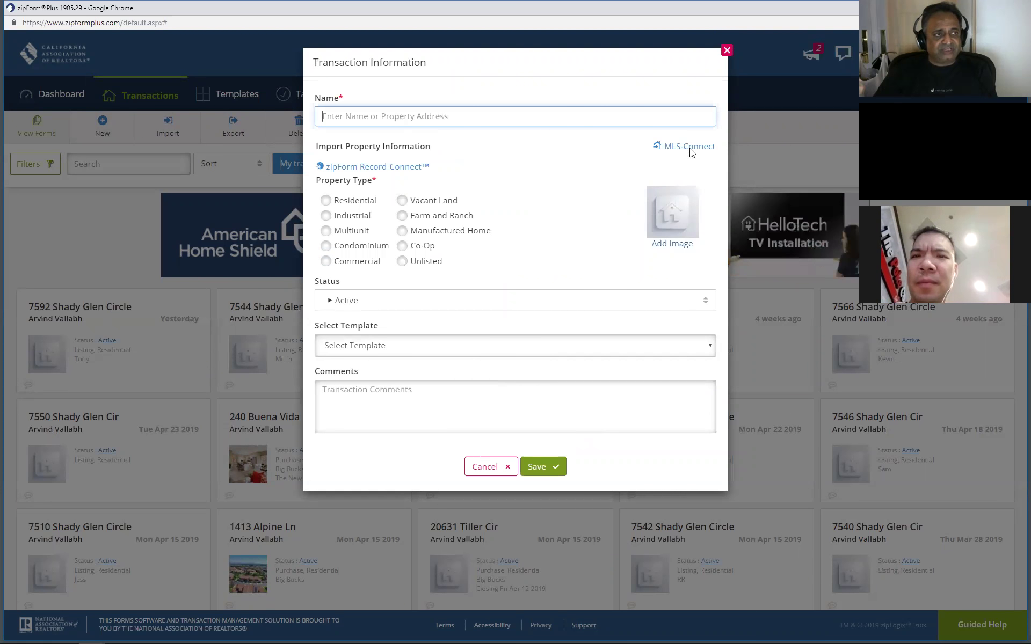
pyautogui.click(727, 51)
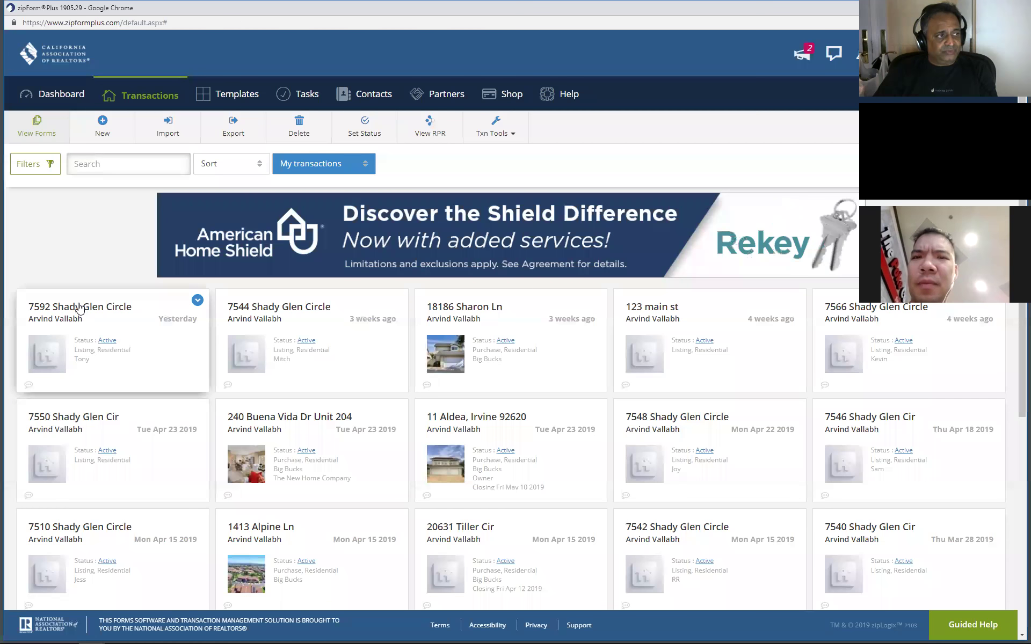
# Step: Open the first listing transaction, modified yesterday, and open its exclusive Residential Listing Agreement document
pyautogui.click(79, 306)
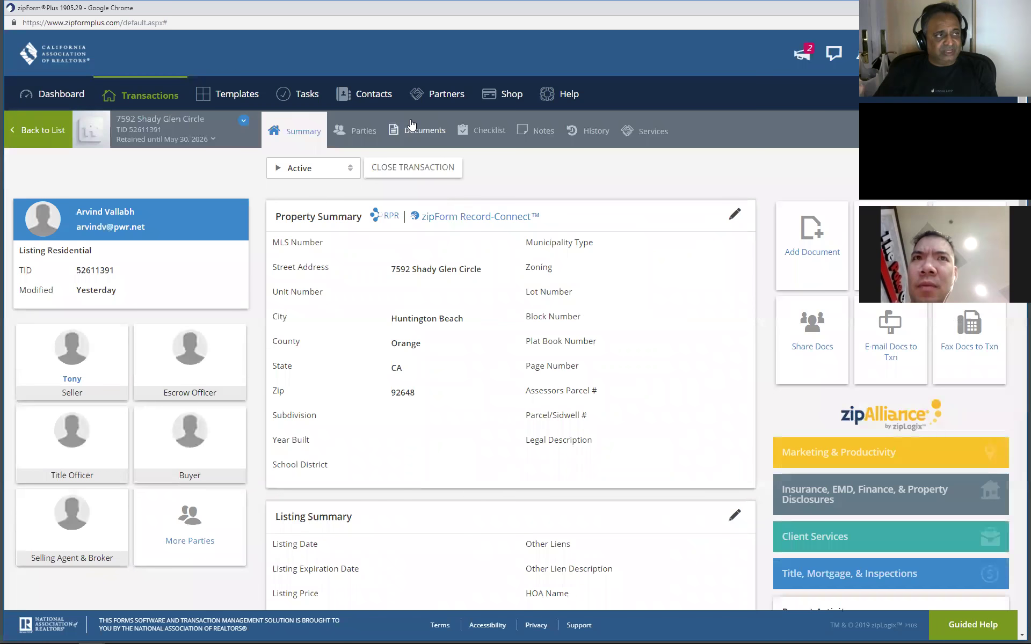
pyautogui.click(425, 131)
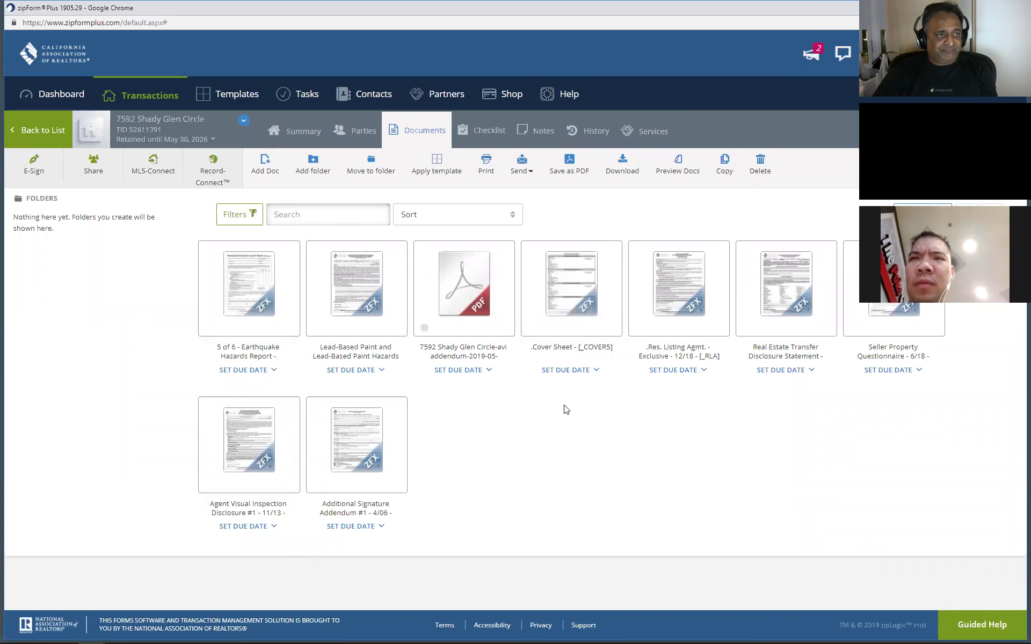
pyautogui.click(686, 288)
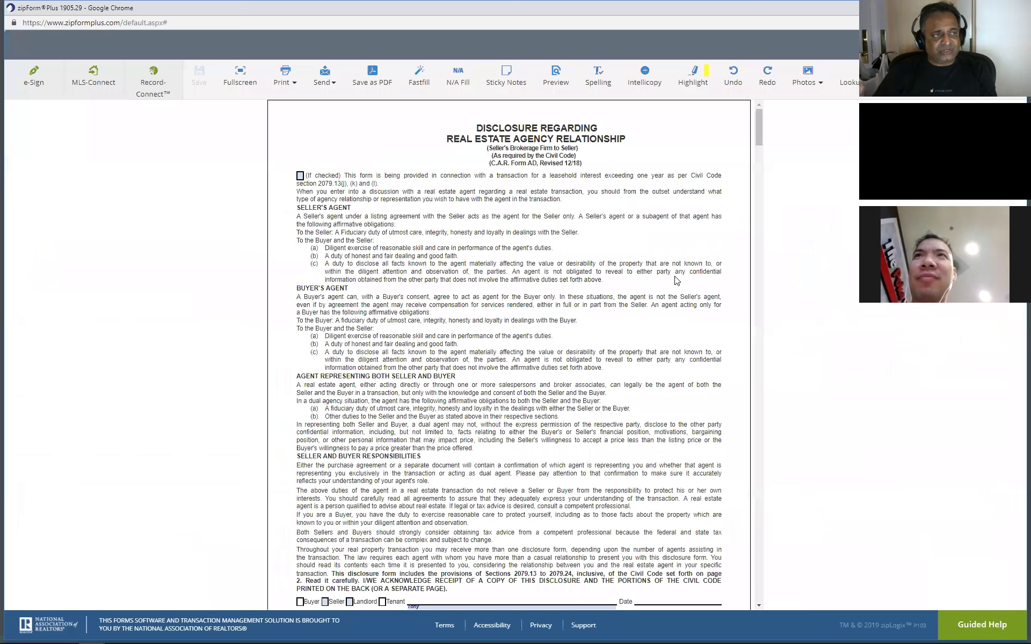
# Step: Display the form fullscreen and go past the agency disclosures to page 1 of the Residential Listing Agreement
pyautogui.scroll(-10, 503, 248)
pyautogui.scroll(-5, 503, 248)
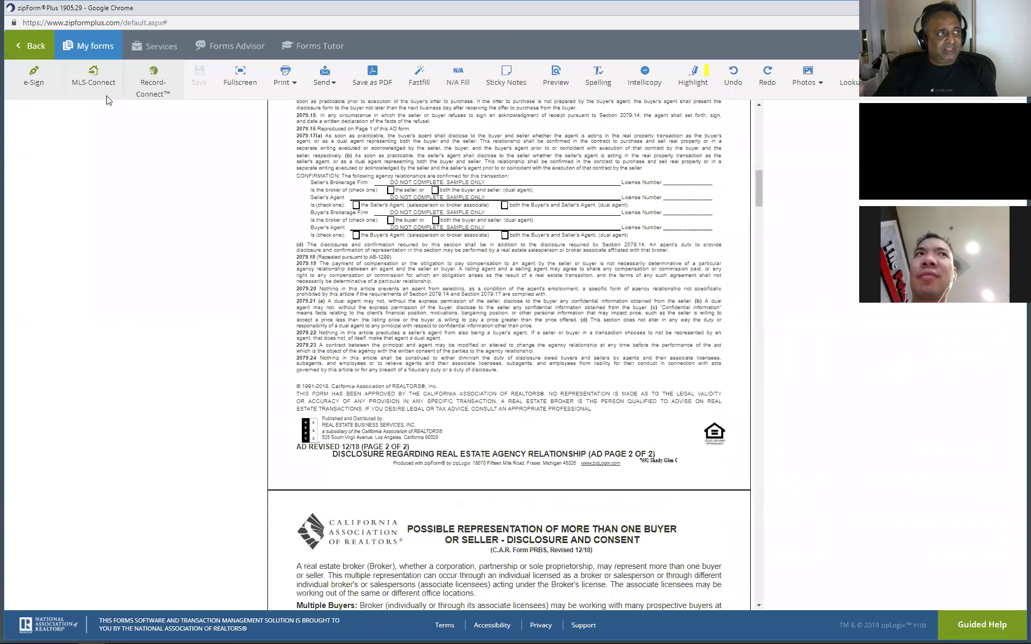
pyautogui.click(239, 79)
pyautogui.scroll(-15, 423, 284)
pyautogui.scroll(-20, 424, 289)
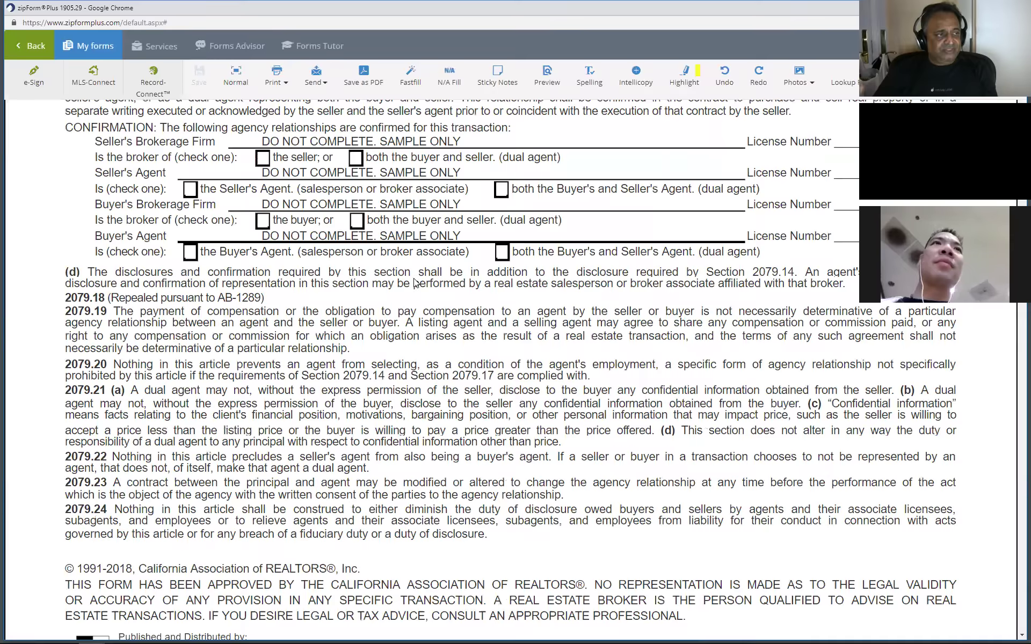
pyautogui.scroll(-20, 423, 274)
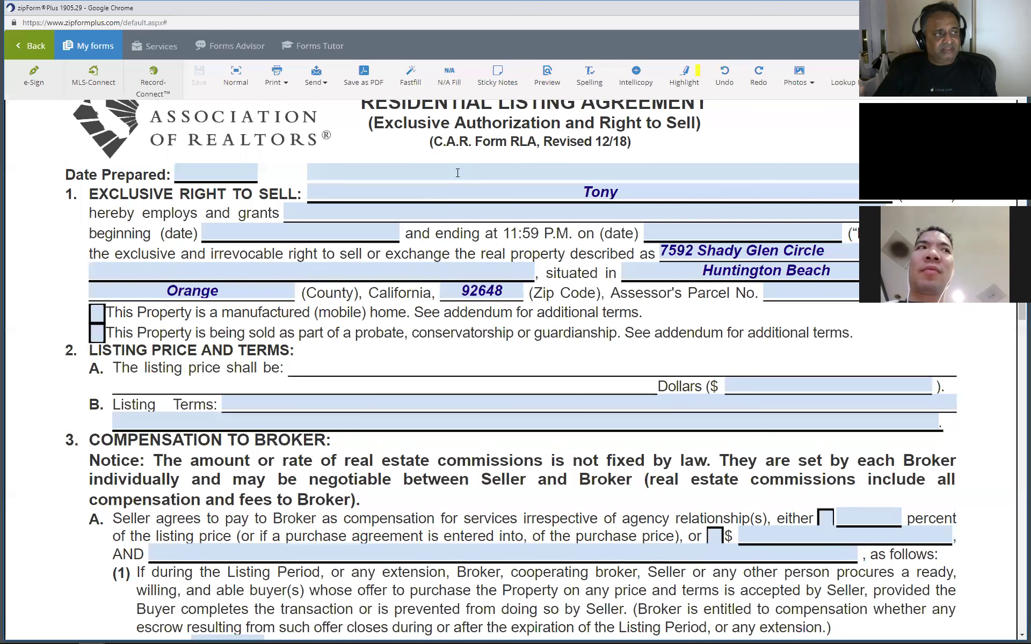
pyautogui.click(451, 169)
pyautogui.click(814, 137)
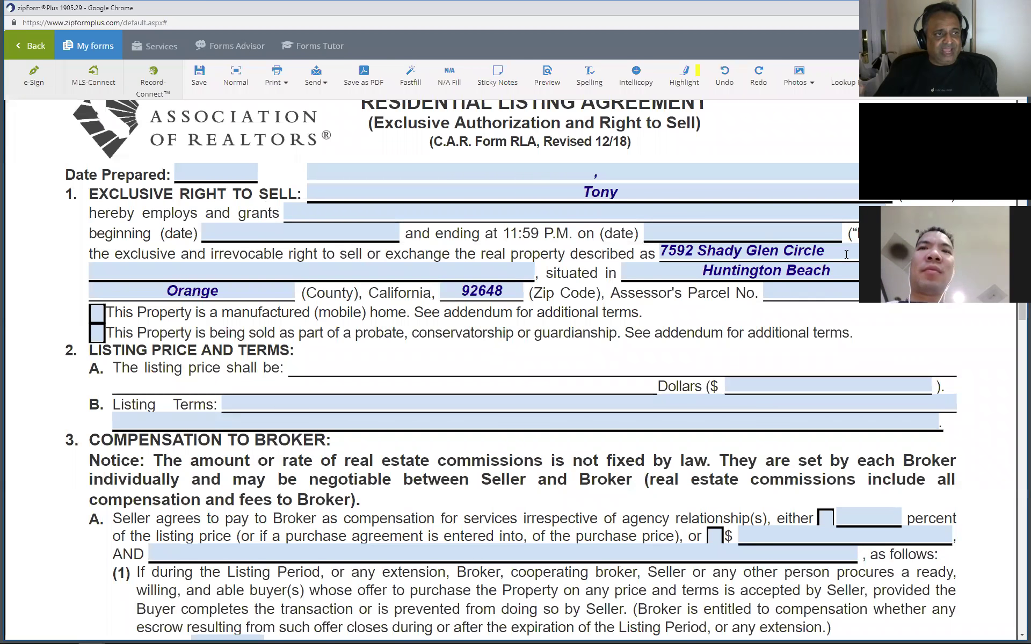
pyautogui.click(653, 193)
pyautogui.click(654, 165)
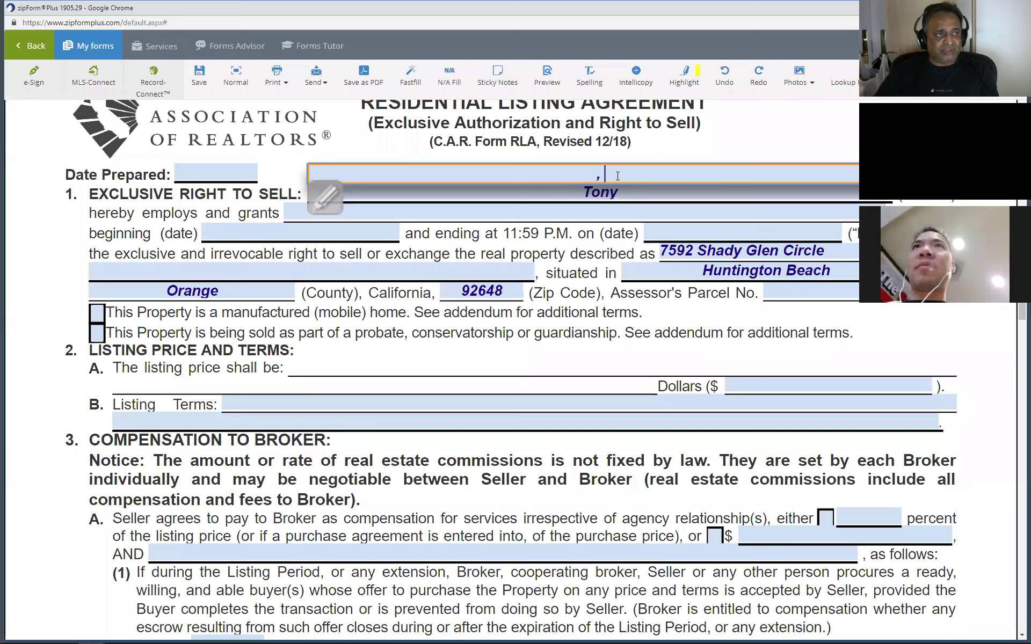
pyautogui.press('BackSpace')
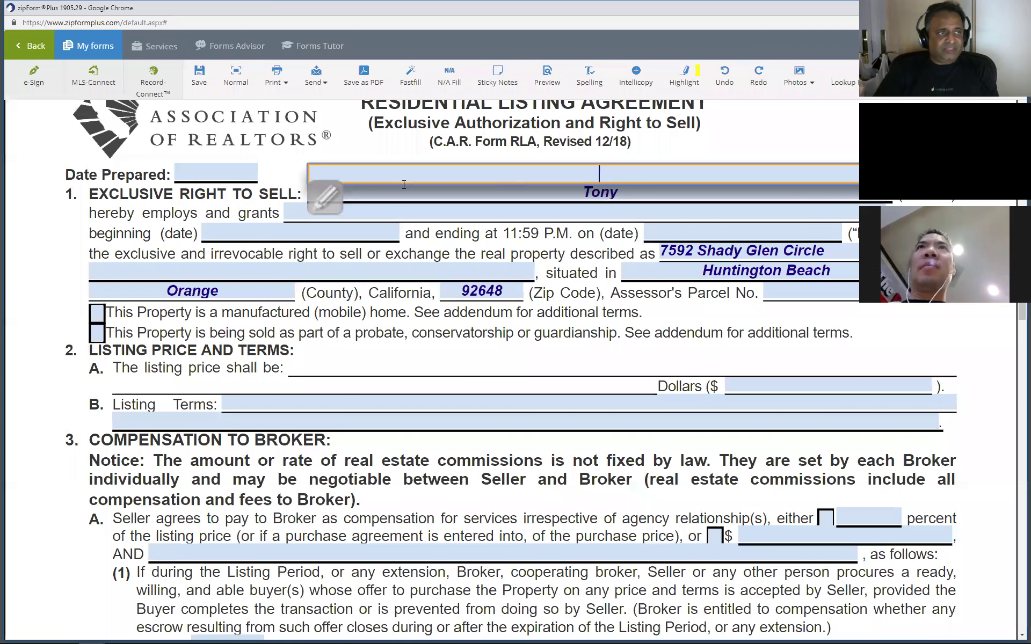
pyautogui.click(796, 131)
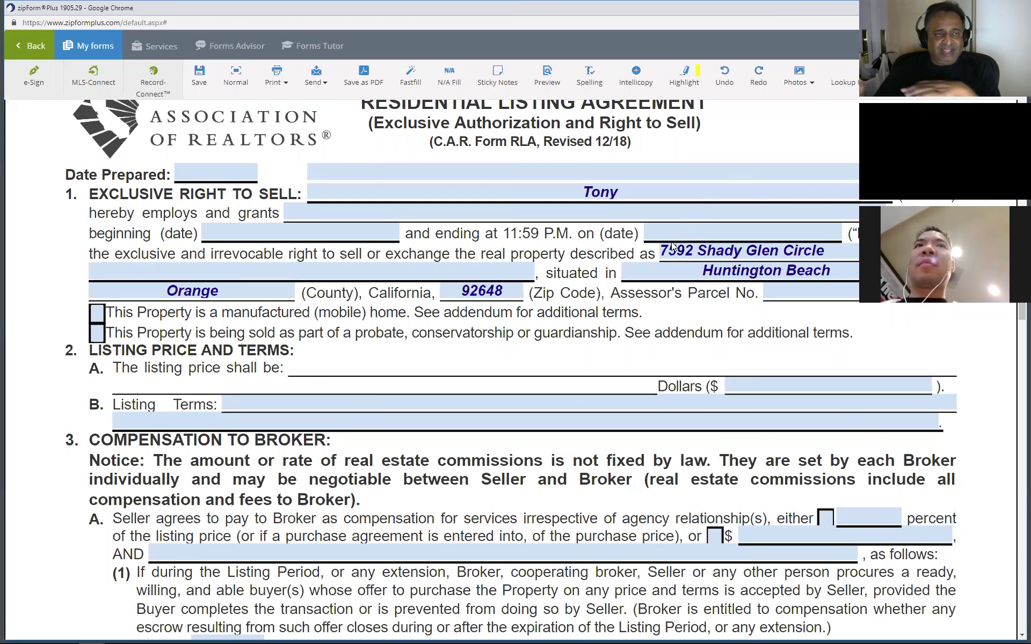
# Step: Examine page 1 of the Residential Listing Agreement, from the listing terms down to the Seller's Initials line
pyautogui.scroll(-15, 682, 247)
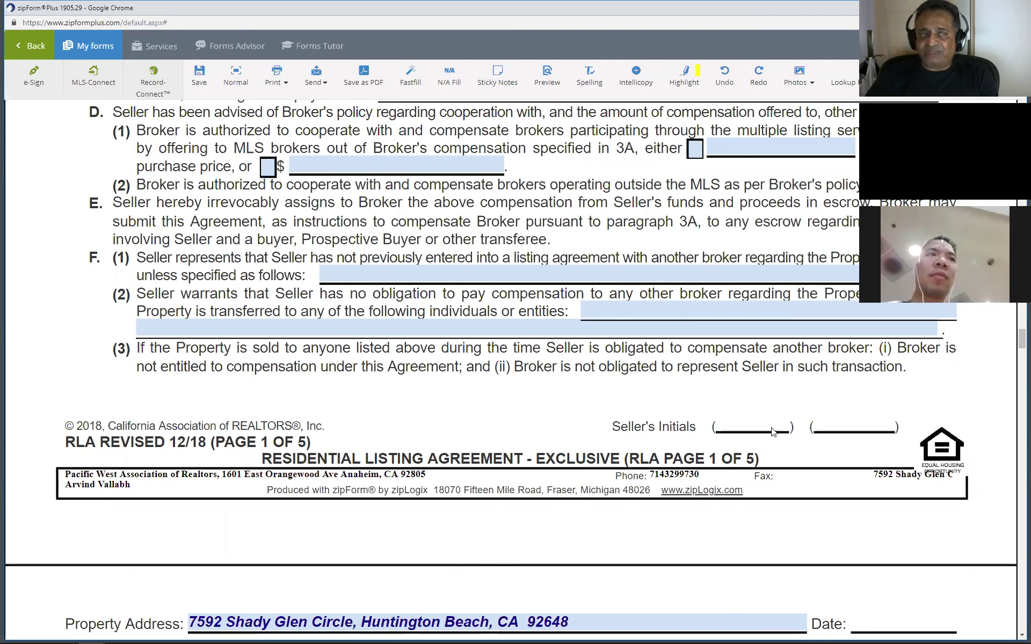
pyautogui.scroll(8, 795, 417)
pyautogui.scroll(7, 806, 414)
pyautogui.scroll(-9, 800, 403)
pyautogui.scroll(-4, 717, 234)
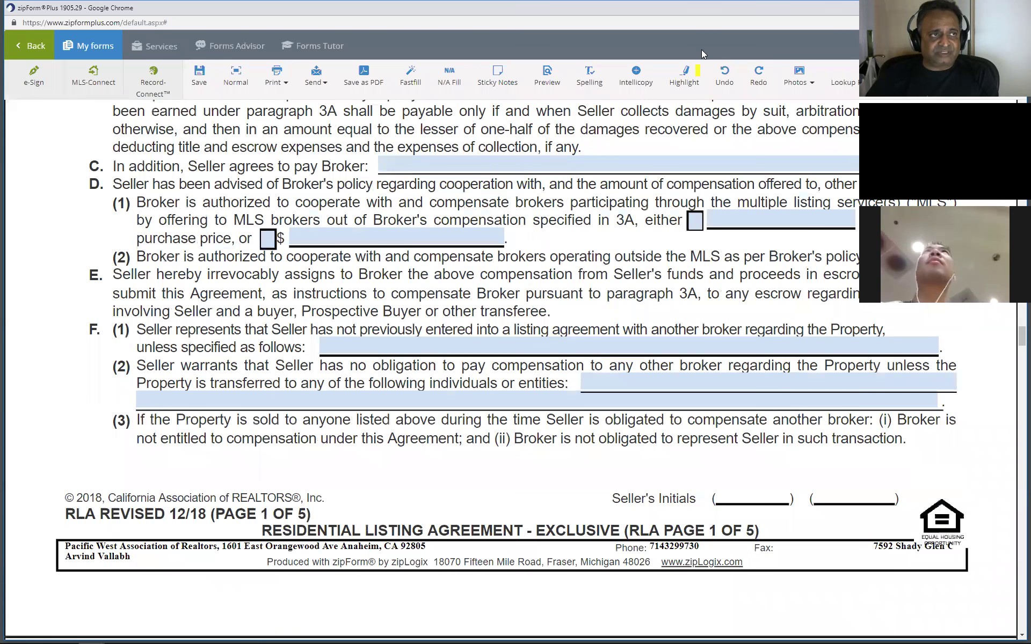
# Step: Highlight the "Seller's Initials" label at the foot of page 1 of the Residential Listing Agreement in yellow
pyautogui.click(685, 74)
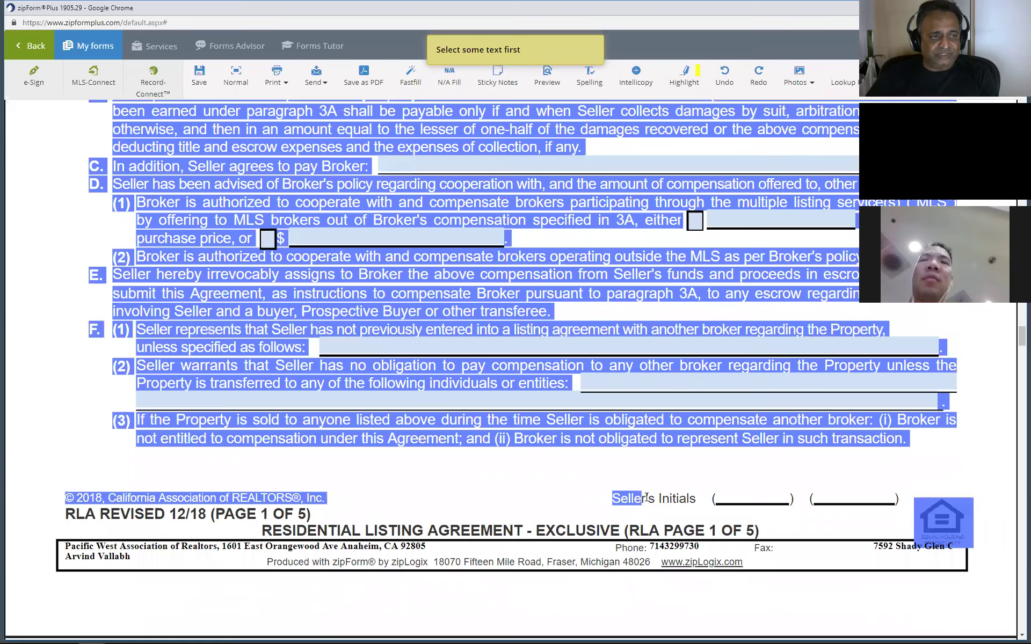
pyautogui.doubleClick(666, 502)
pyautogui.click(645, 497)
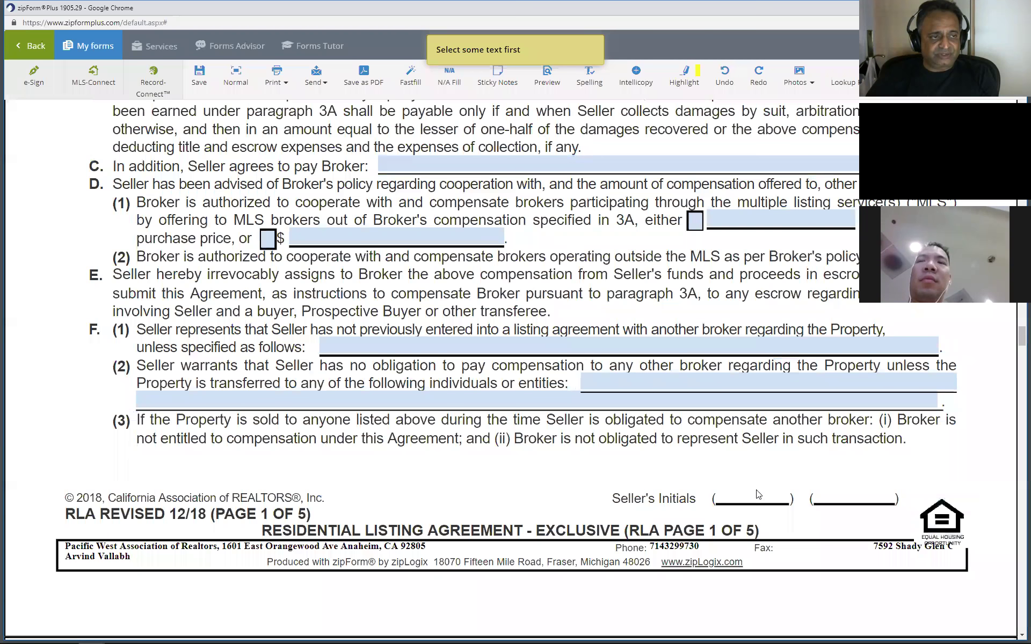
pyautogui.moveTo(614, 498); pyautogui.dragTo(696, 499)
pyautogui.click(697, 71)
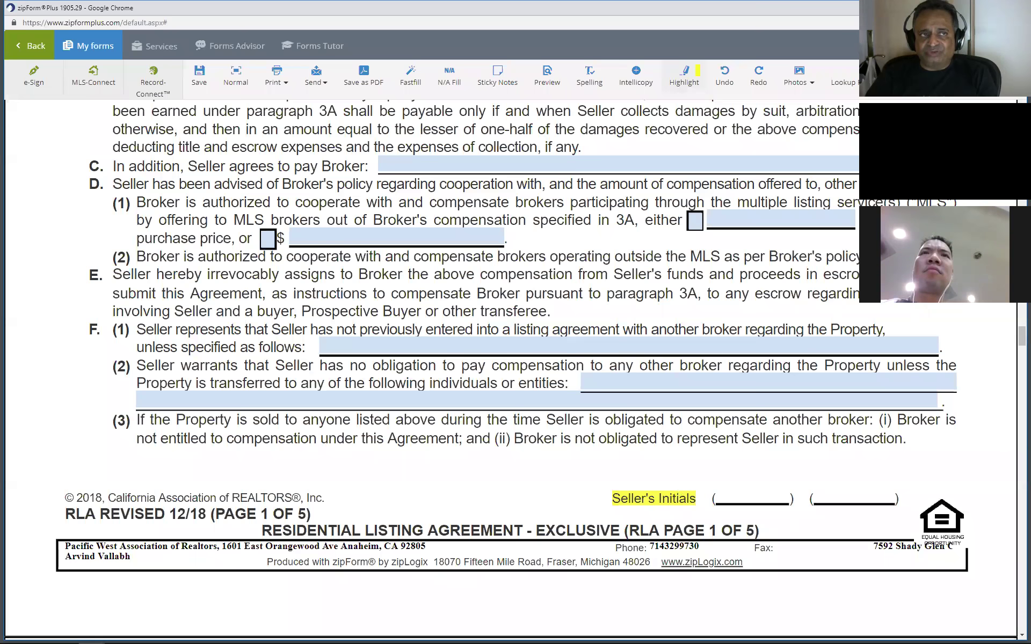
# Step: Close the zipForm Plus window, along with the Facebook profile, the Remine agent page and the Remine property page
pyautogui.click(1020, 7)
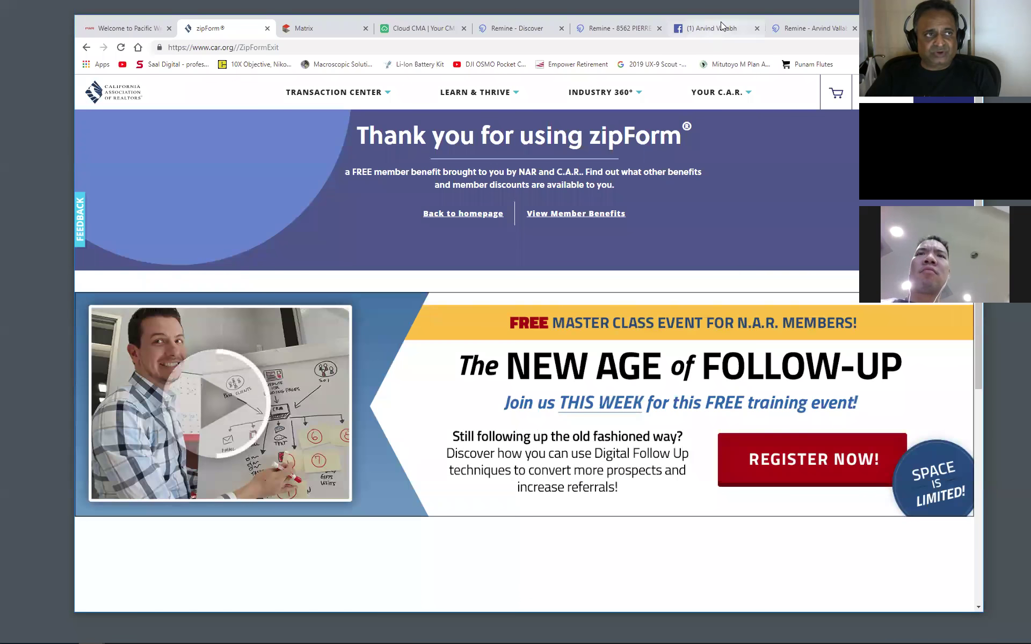
pyautogui.click(719, 30)
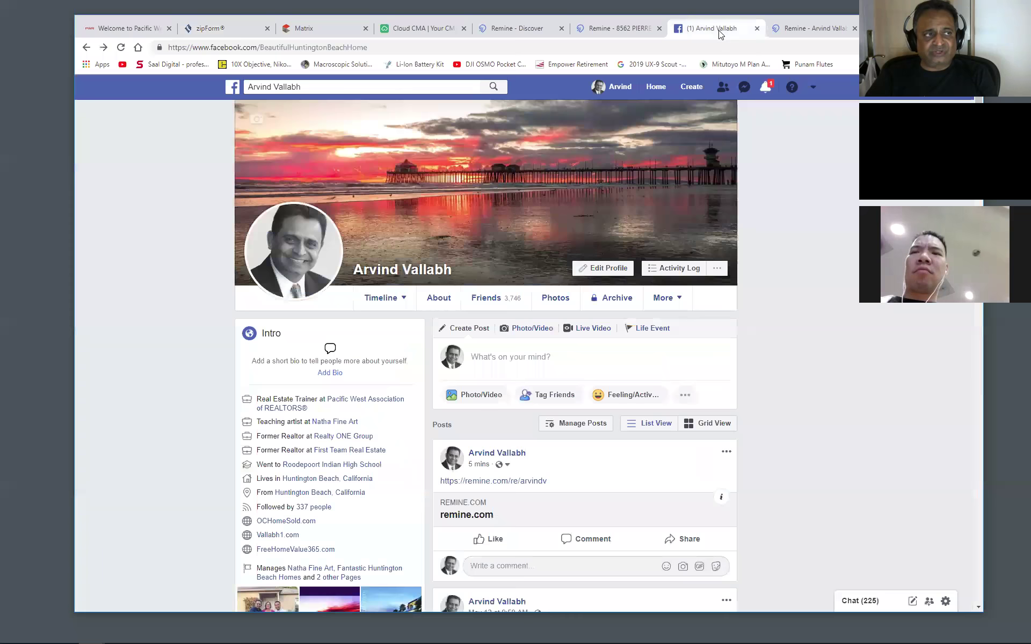
pyautogui.middleClick(728, 30)
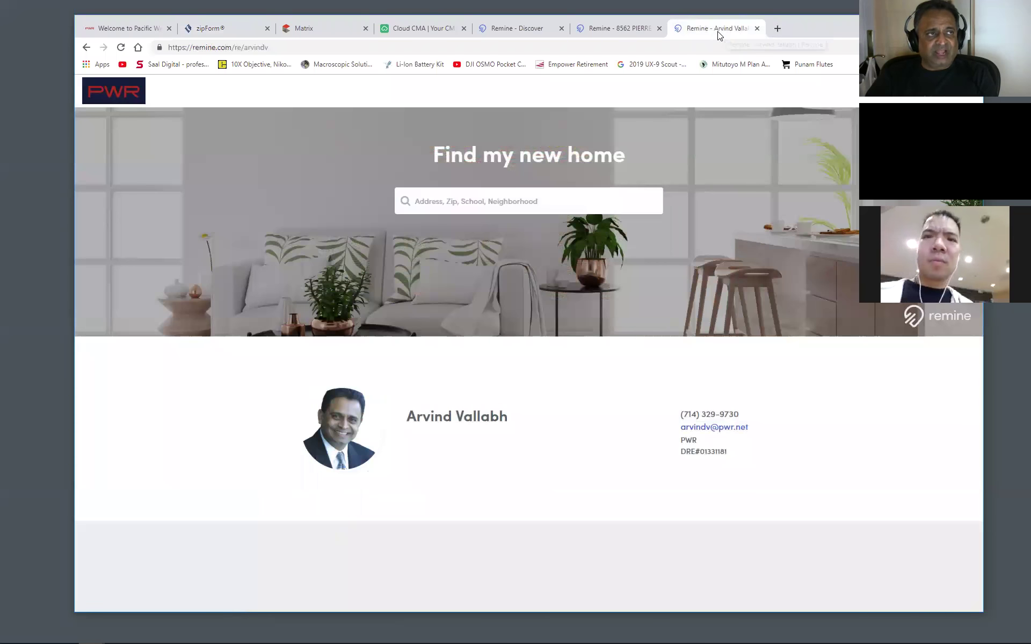
pyautogui.middleClick(721, 31)
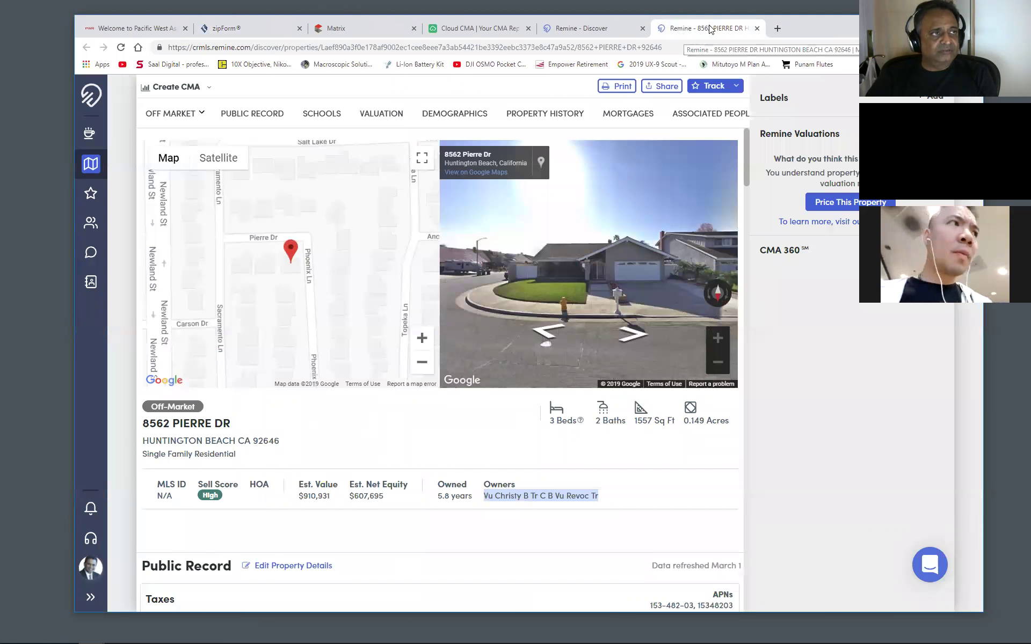
pyautogui.middleClick(710, 29)
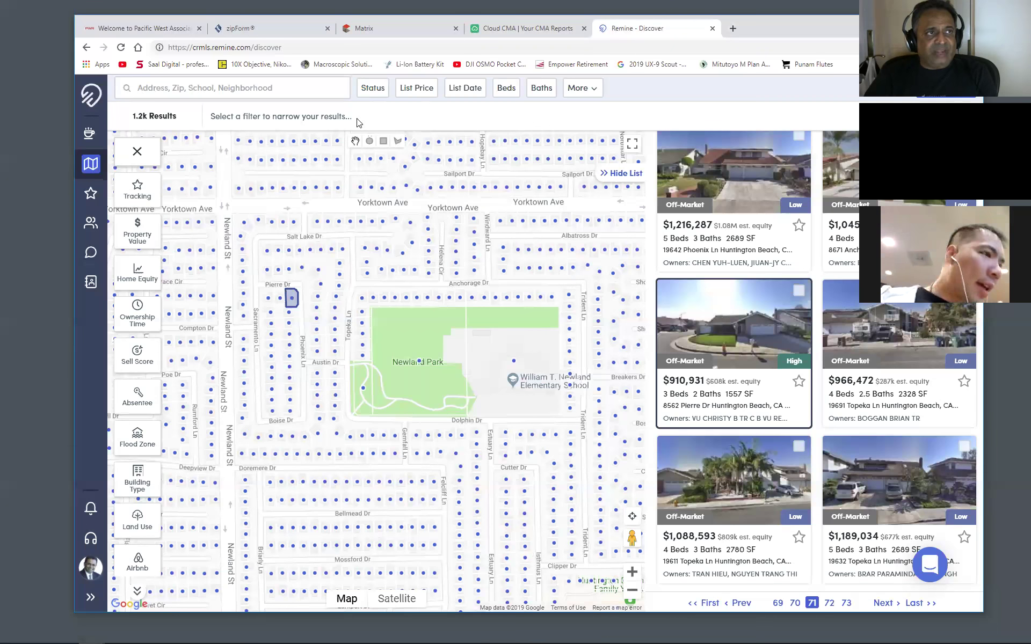
# Step: In the Cloud CMA report list, permanently delete the first report and the uppercase TEST report for the Placentia property
pyautogui.click(524, 33)
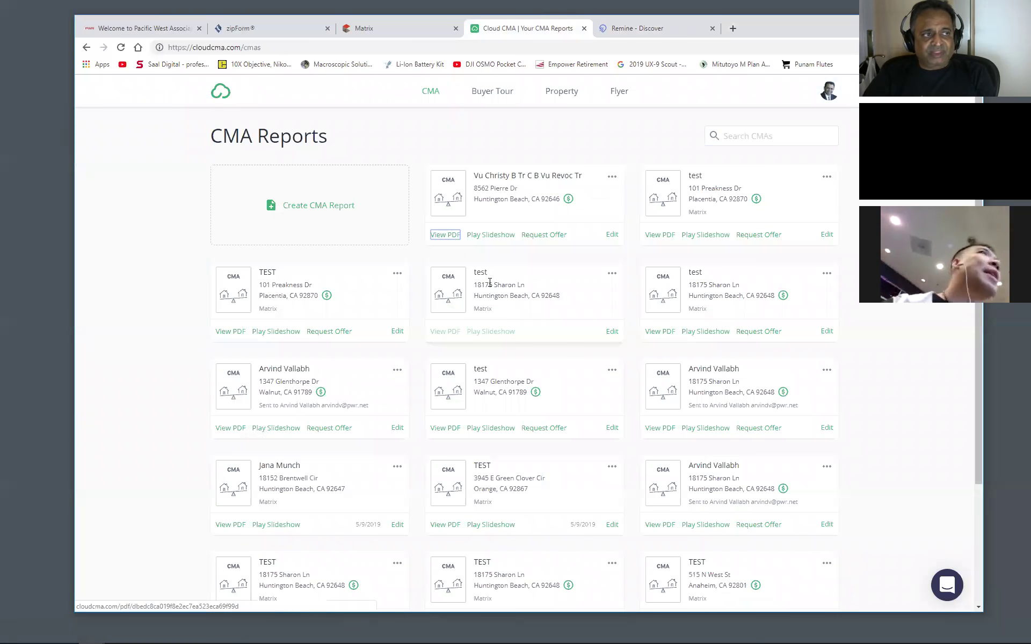
pyautogui.click(612, 177)
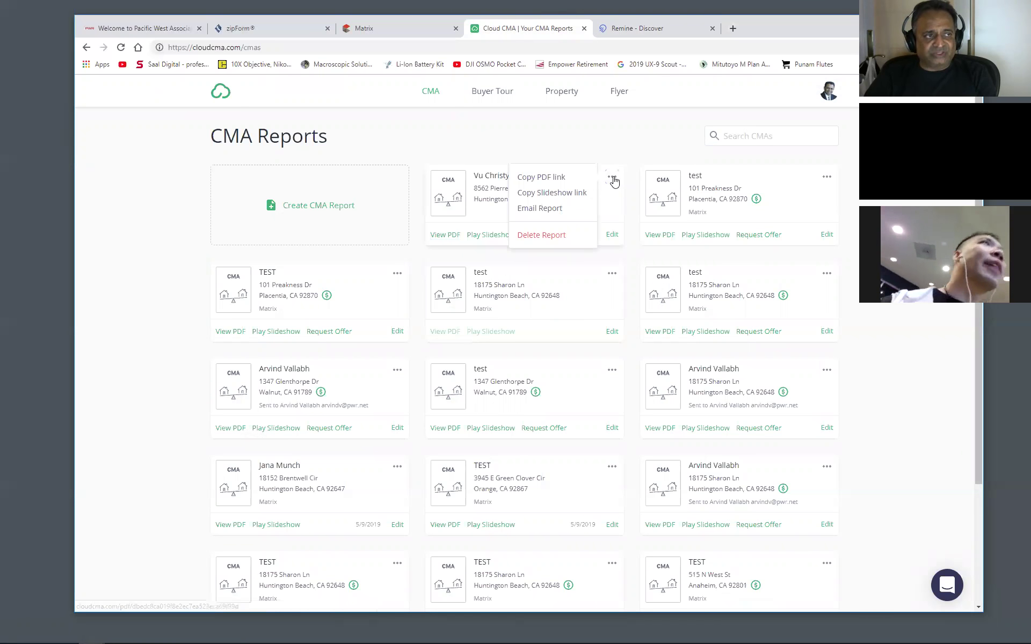
pyautogui.click(536, 235)
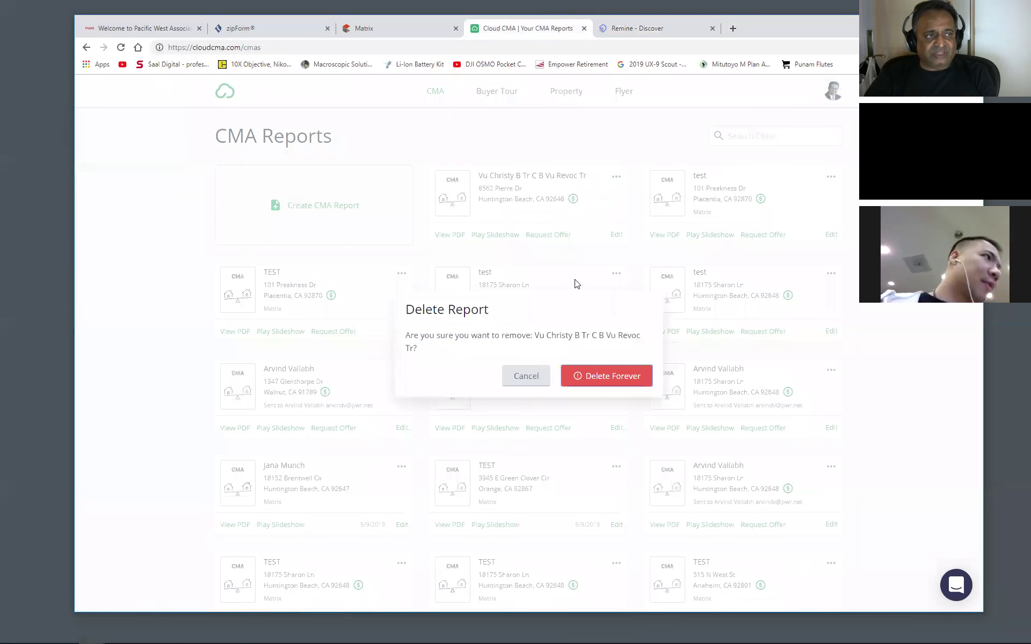
pyautogui.click(617, 377)
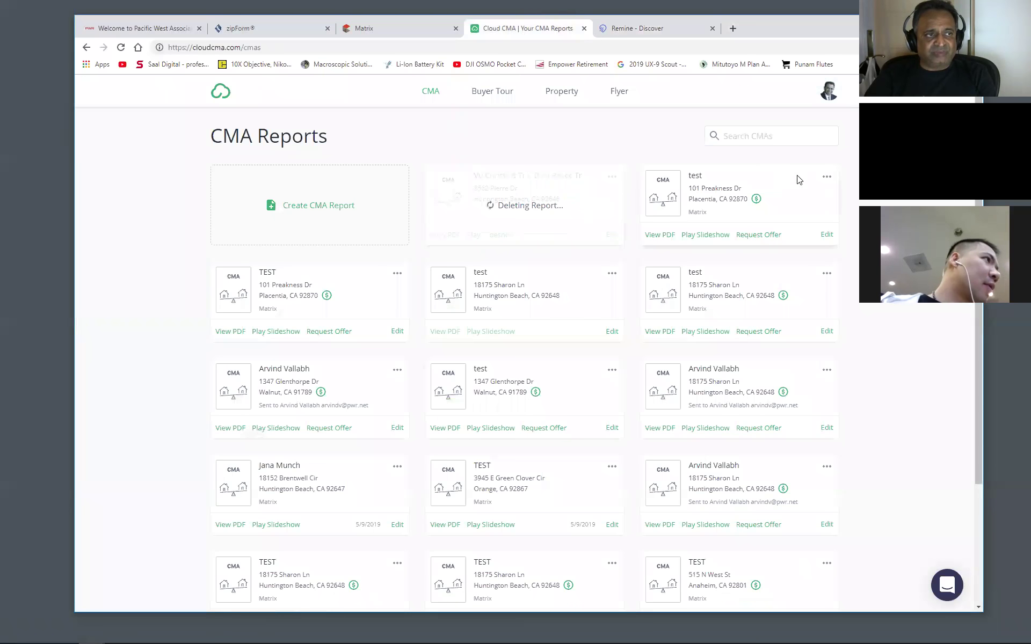
pyautogui.click(826, 177)
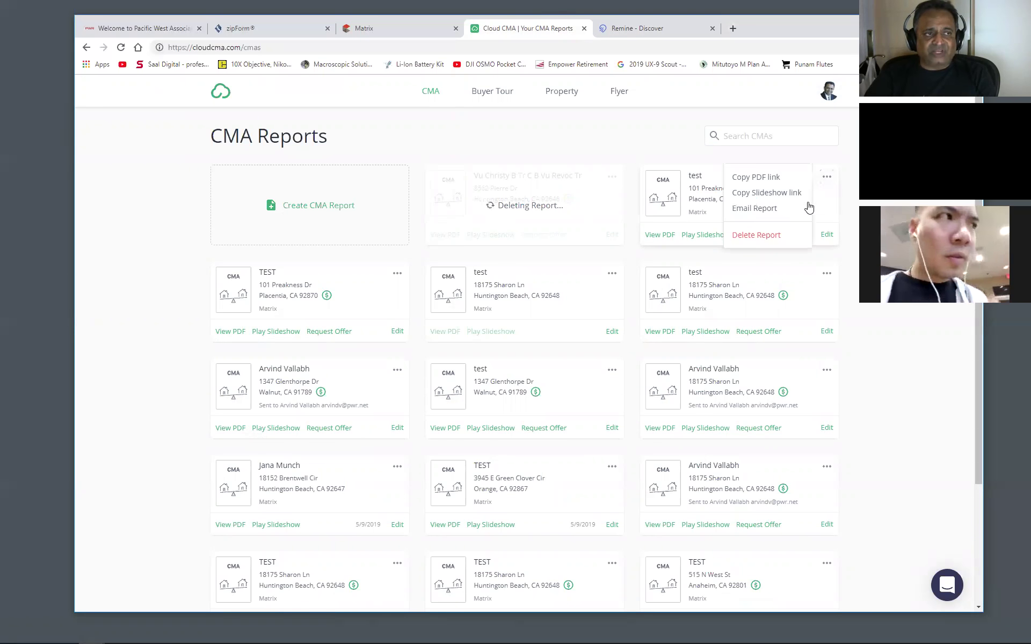
pyautogui.click(785, 234)
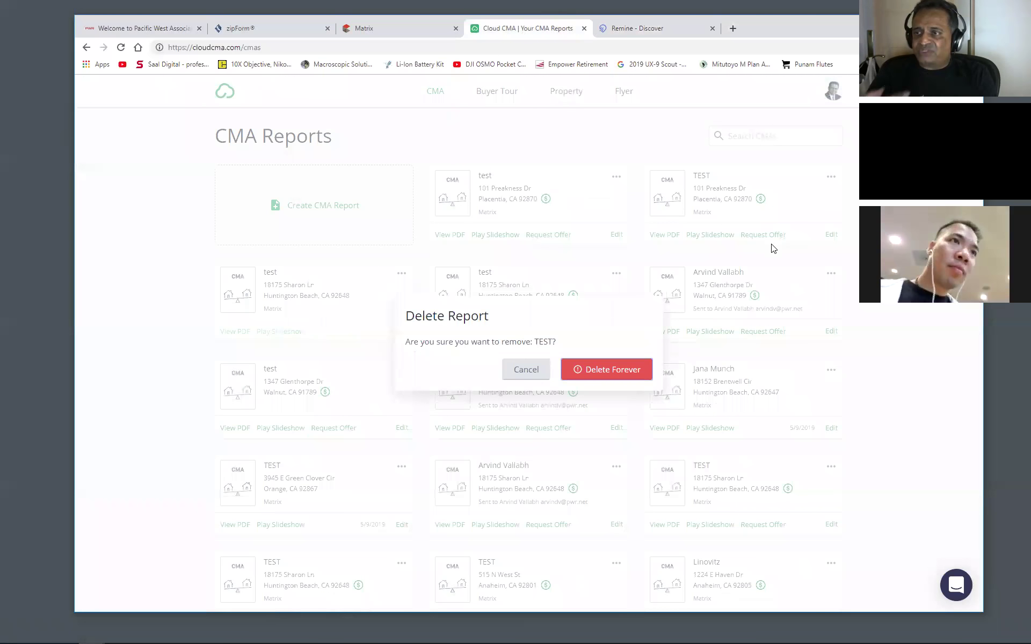
pyautogui.click(632, 371)
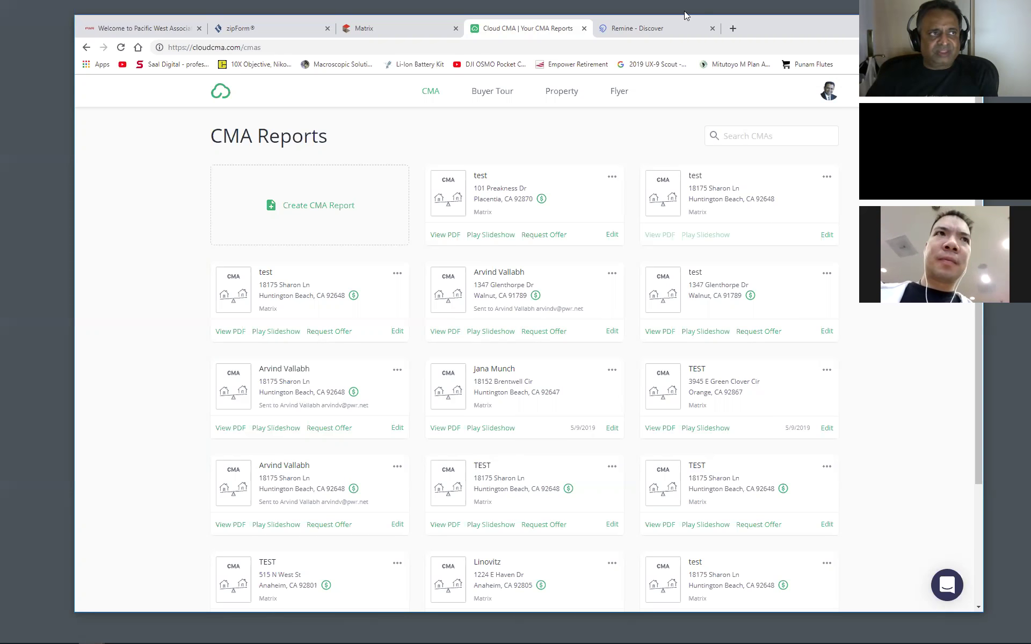
# Step: Search Google for "boldleads" in a new browser tab and open the BoldLeads website
pyautogui.click(674, 28)
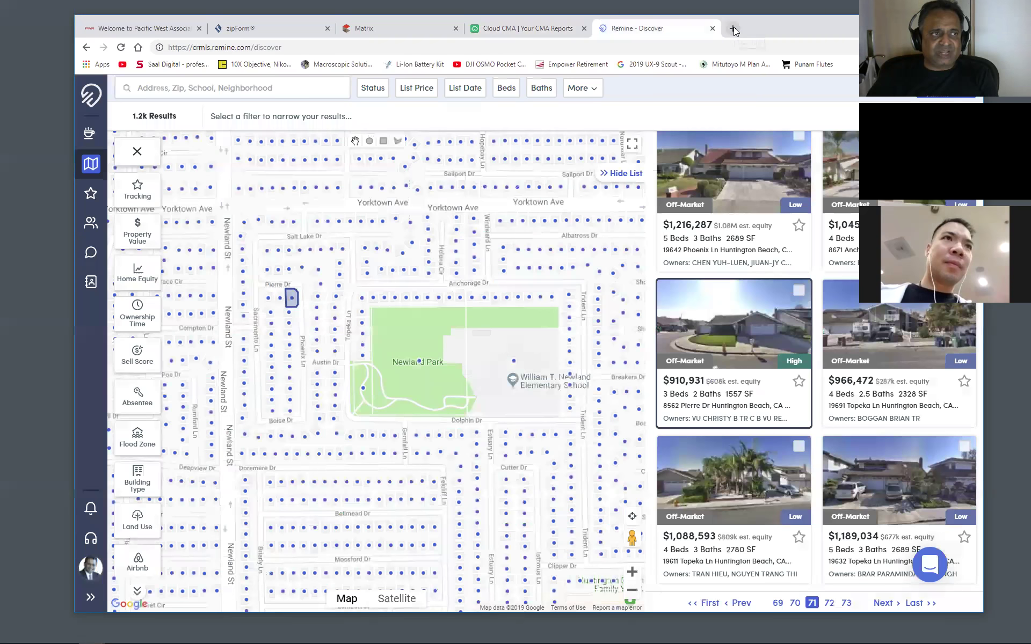
pyautogui.click(734, 28)
pyautogui.click(550, 240)
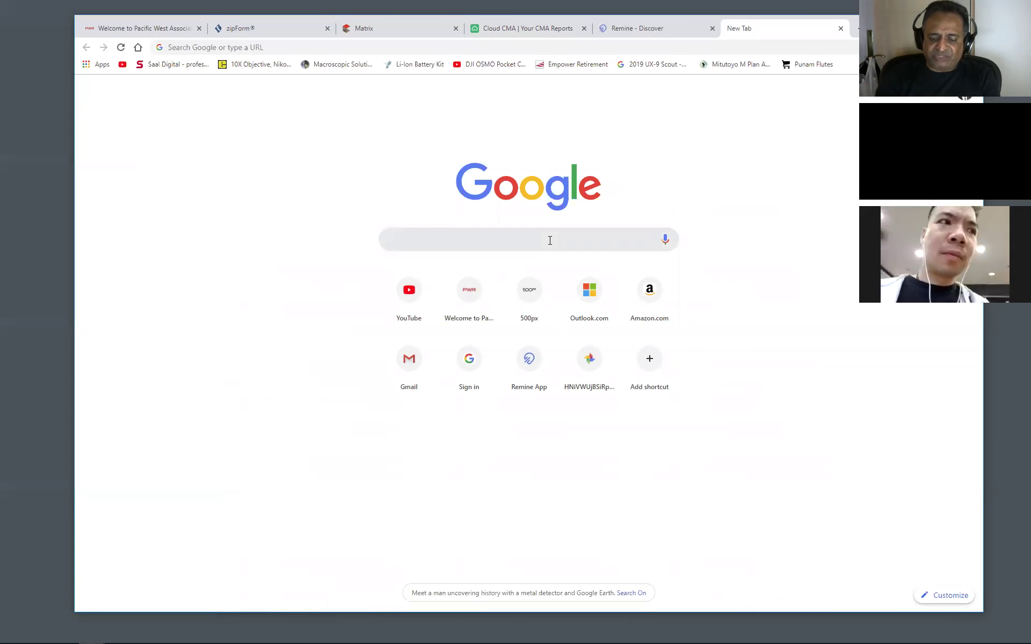
pyautogui.write('boldleads')
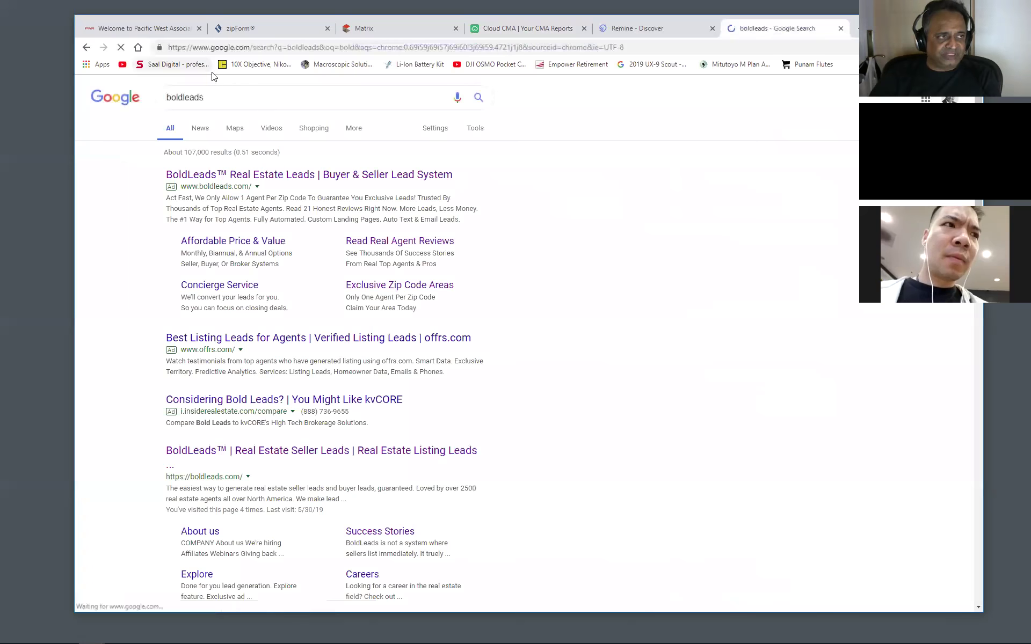
pyautogui.click(287, 179)
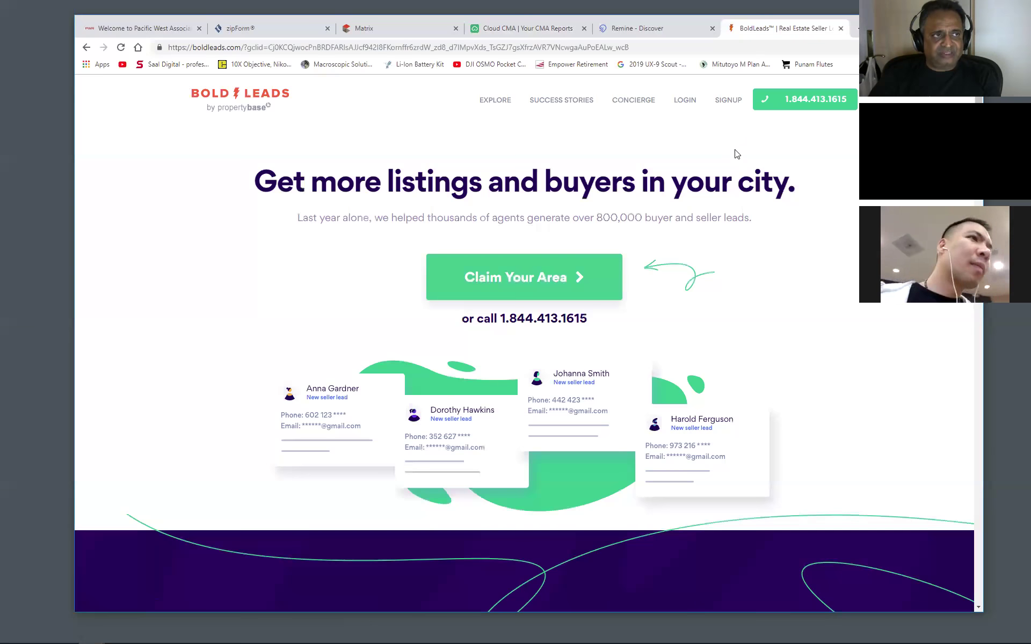
# Step: Log in to BoldLeads with the prefilled credentials and open the list of all leads
pyautogui.click(685, 102)
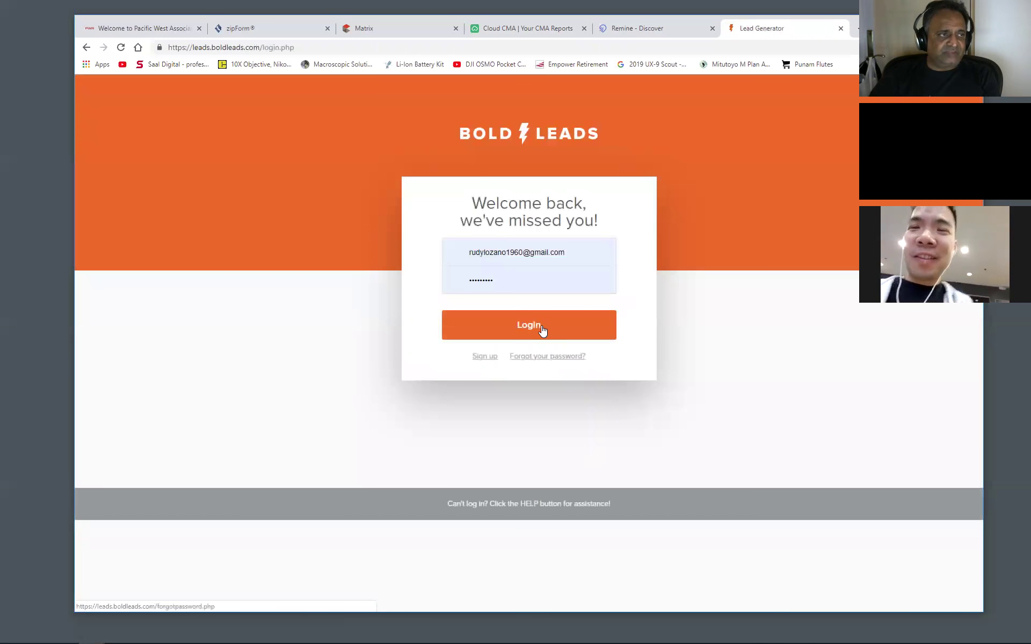
pyautogui.click(542, 330)
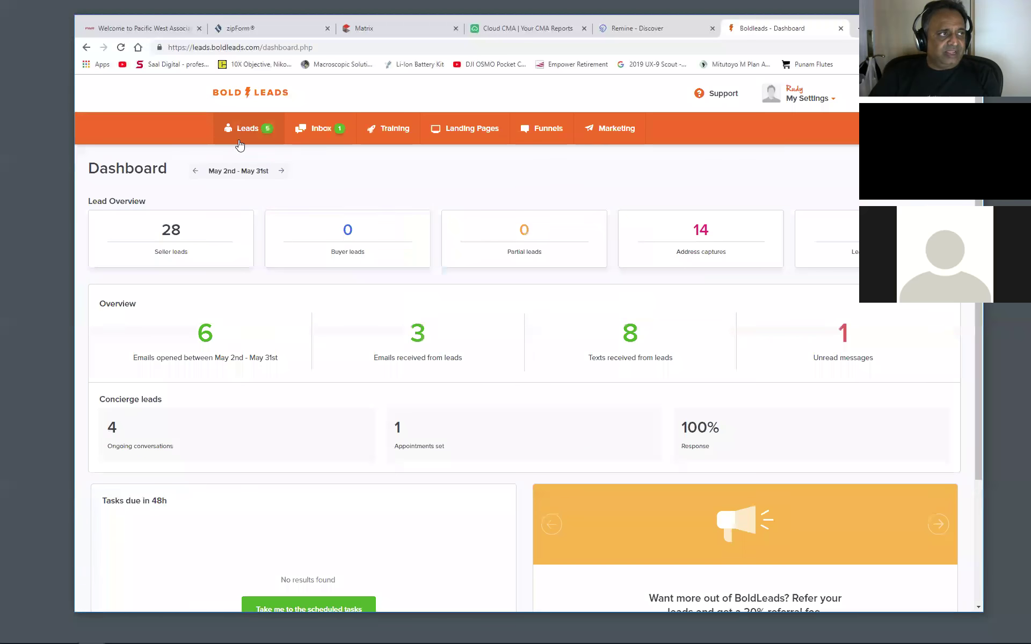
pyautogui.moveTo(251, 130)
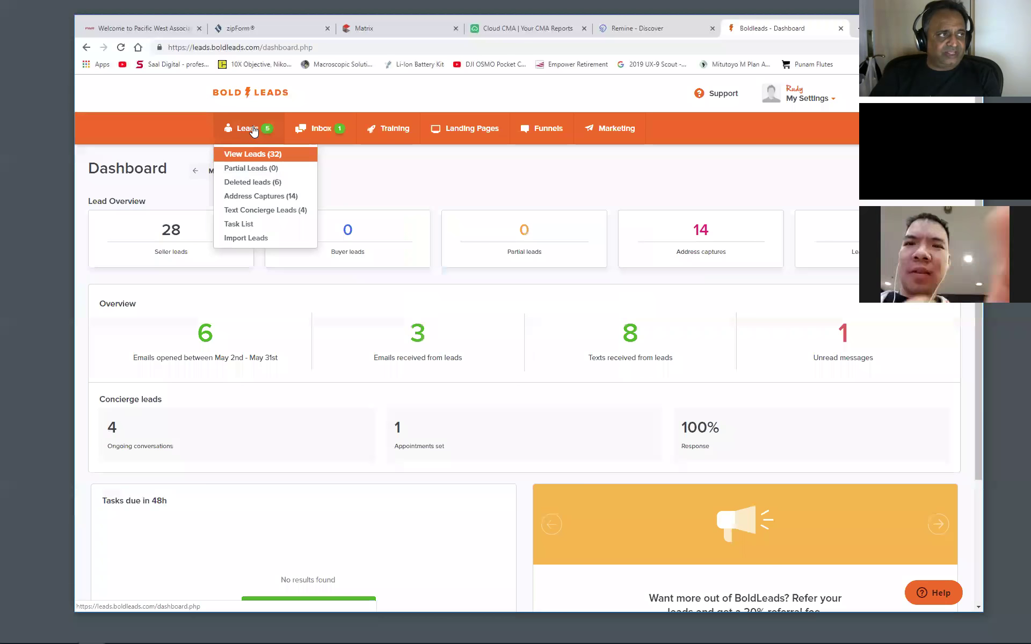
pyautogui.click(256, 154)
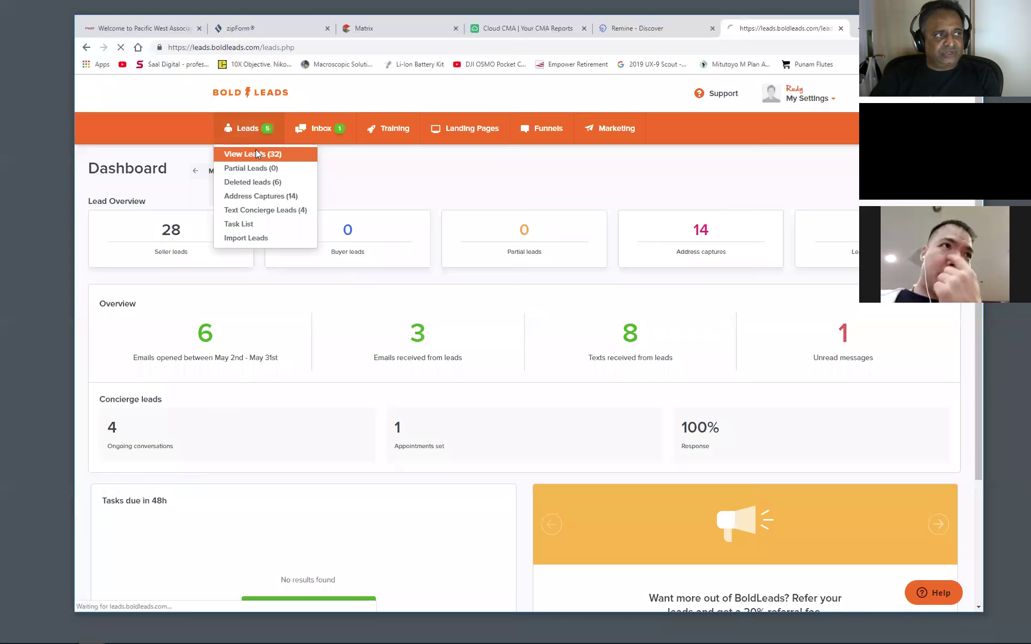
# Step: Set the lead list to 50 per page and maximize the browser window
pyautogui.scroll(-5, 255, 204)
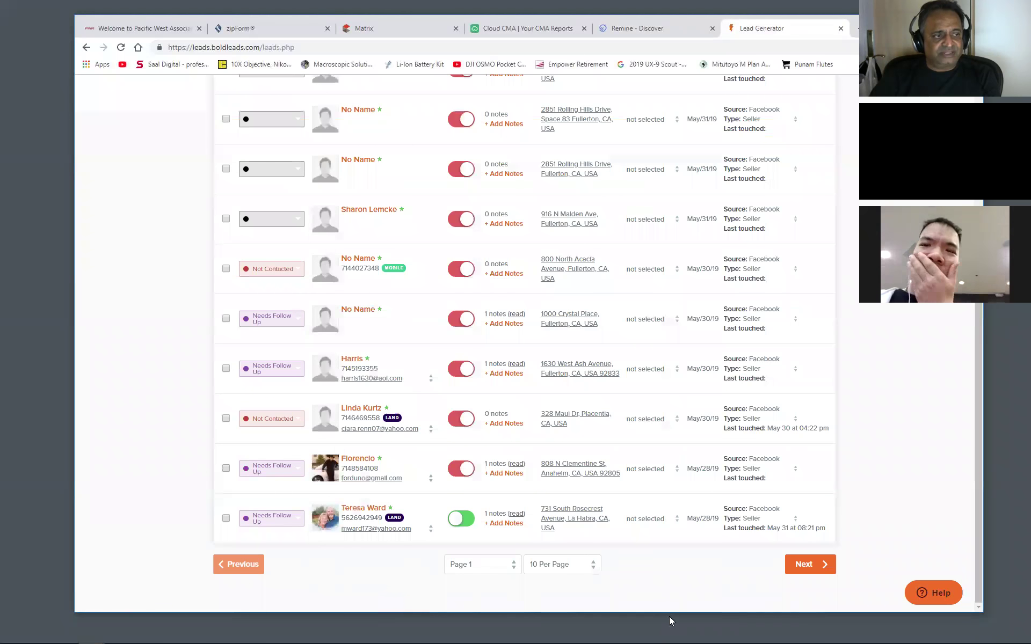
pyautogui.click(589, 565)
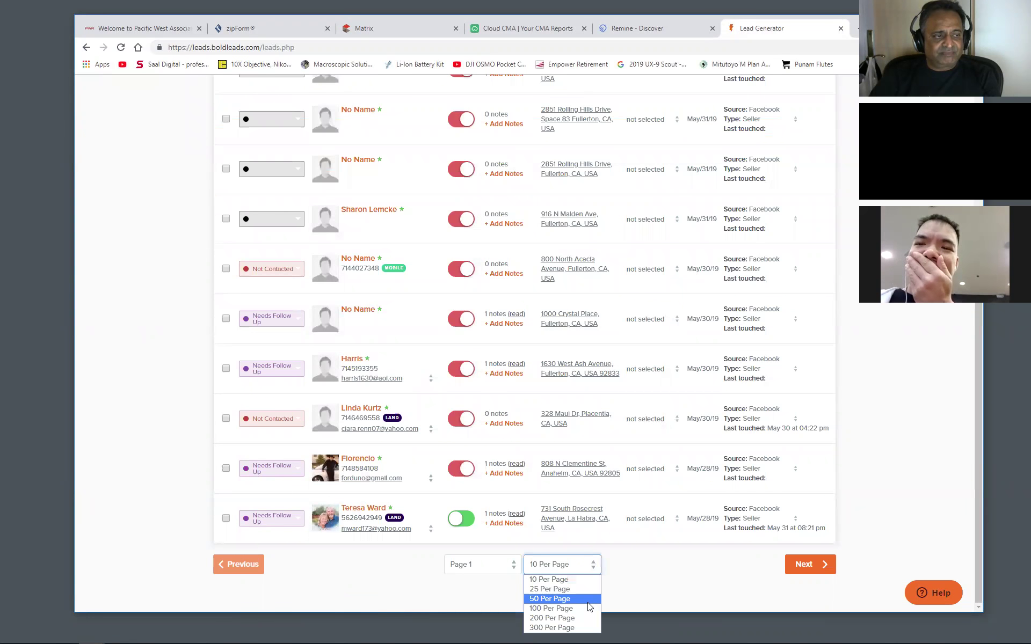
pyautogui.click(589, 600)
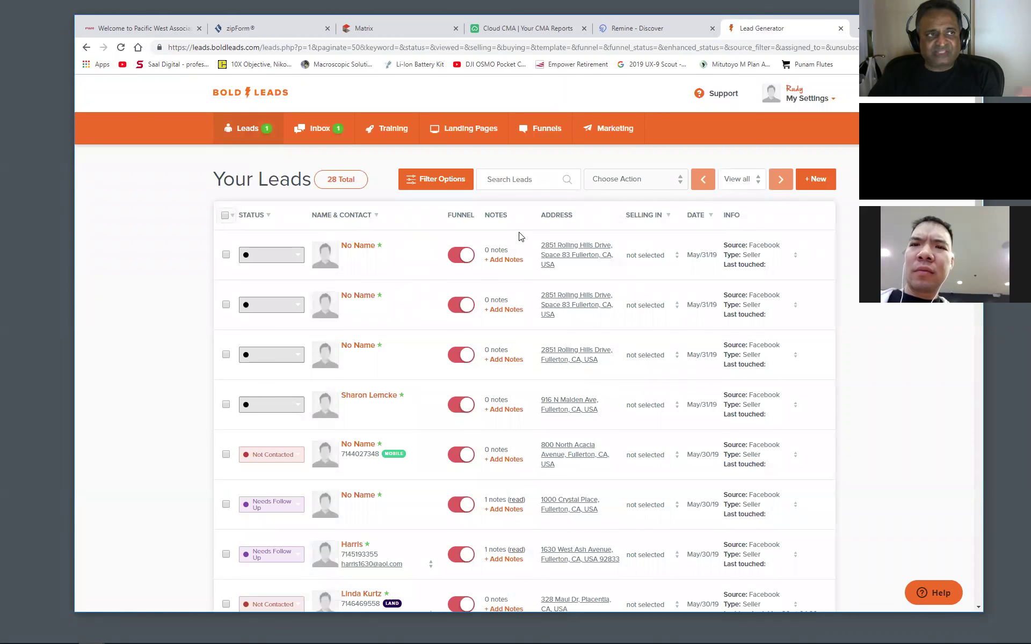
pyautogui.press('super+Up')
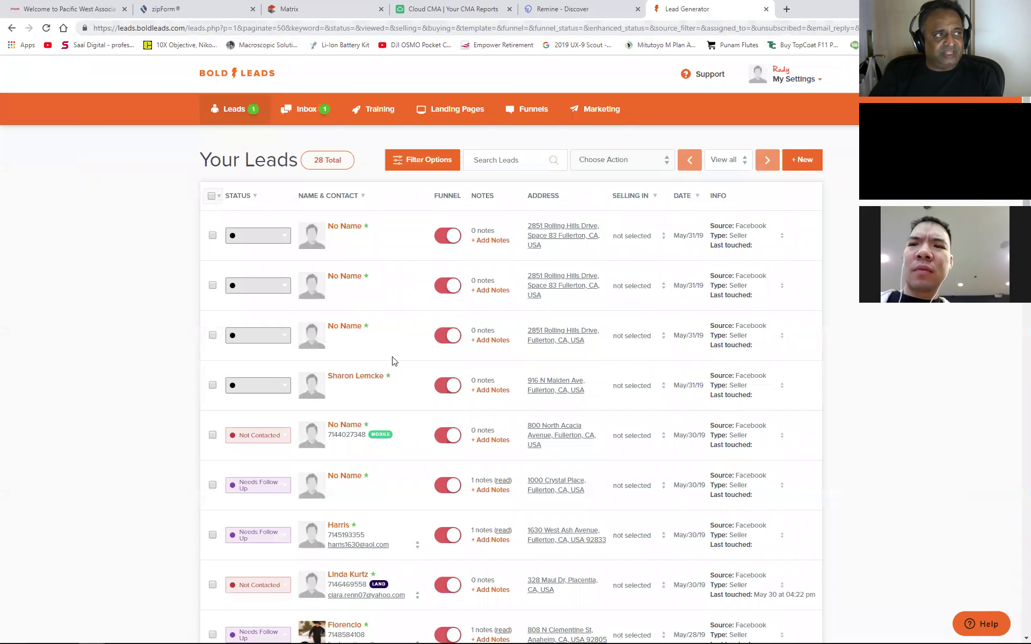
# Step: Open the Not Contacted seller lead in Placentia and review its personal information, activity history and CMA details
pyautogui.scroll(-3, 352, 376)
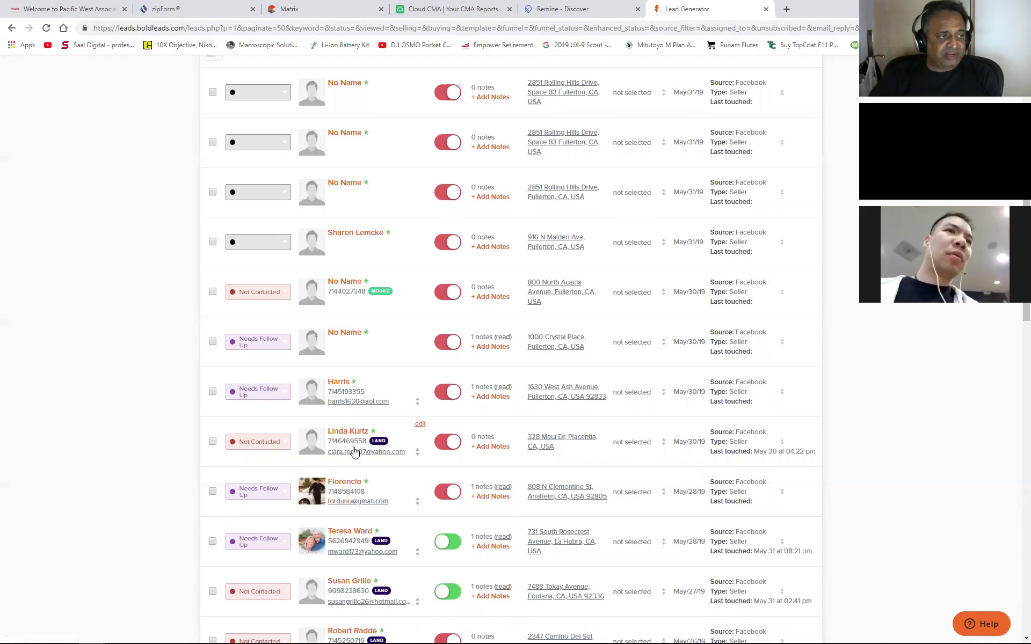
pyautogui.click(347, 435)
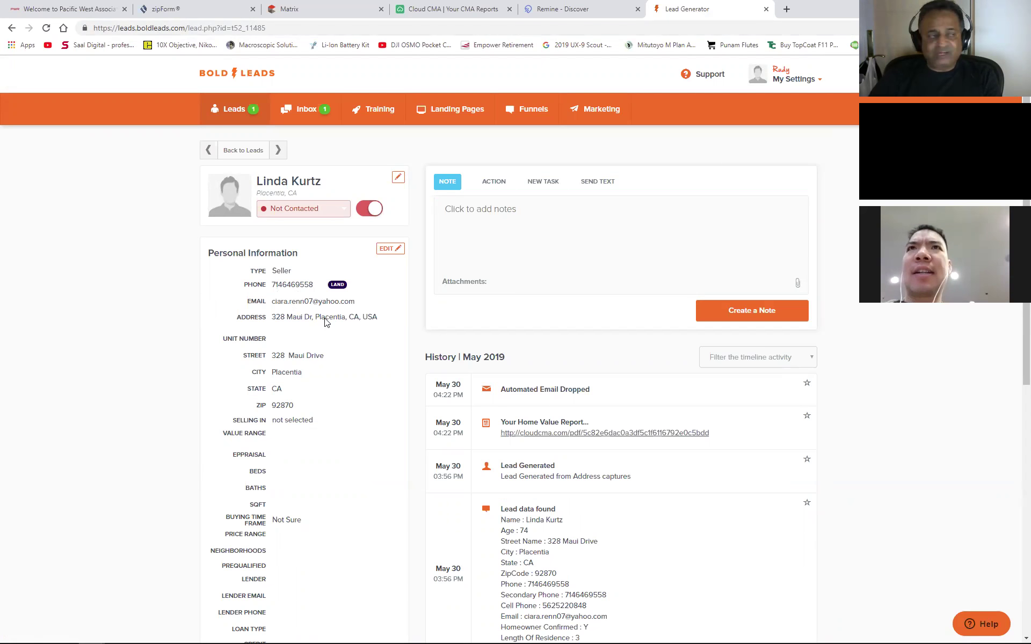
pyautogui.scroll(-3, 324, 321)
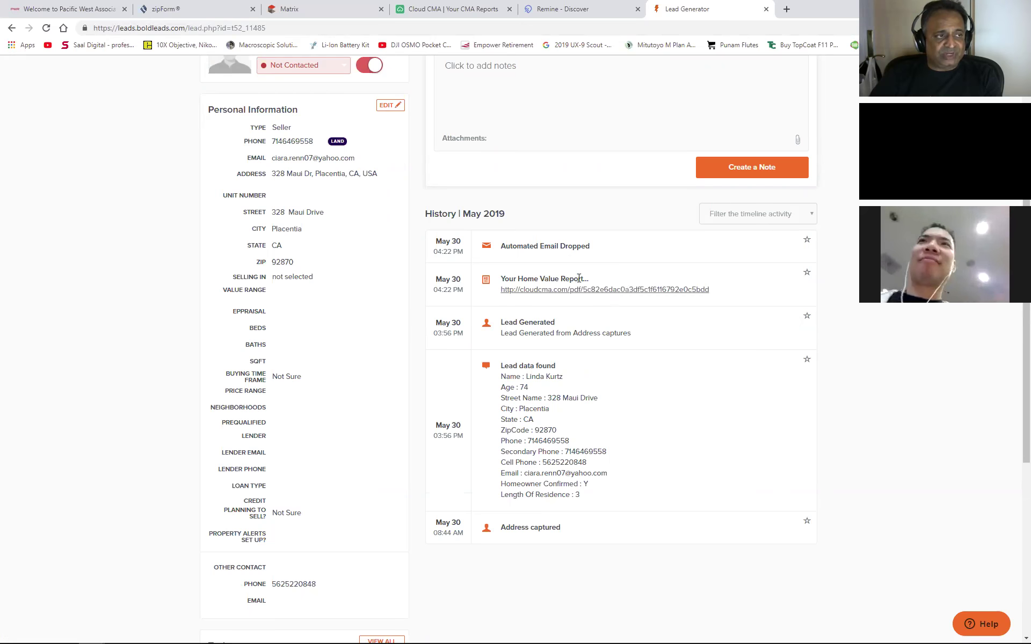
pyautogui.scroll(-5, 405, 421)
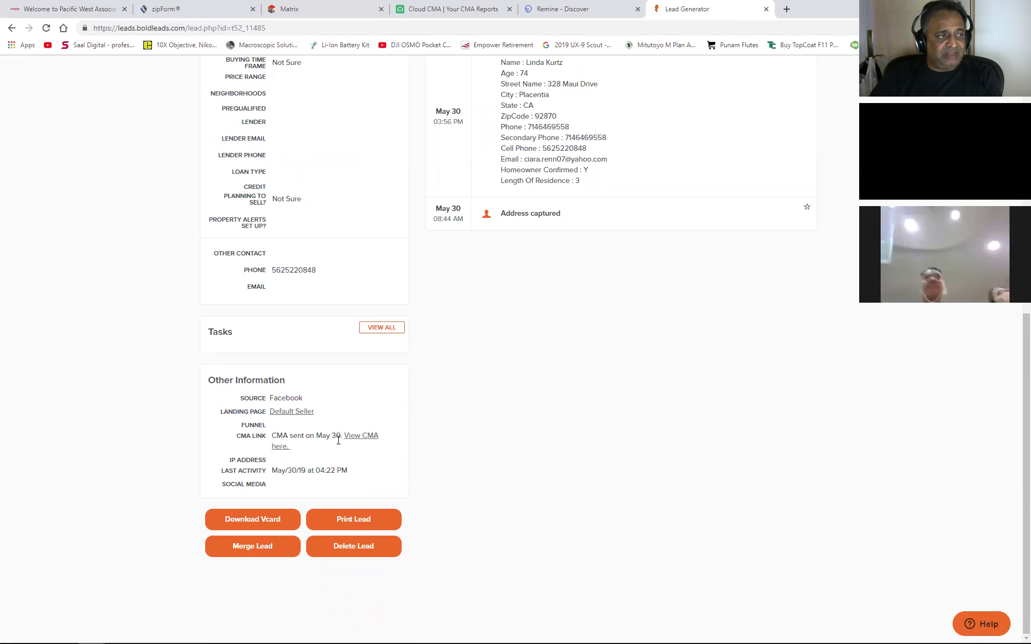
pyautogui.scroll(10, 571, 437)
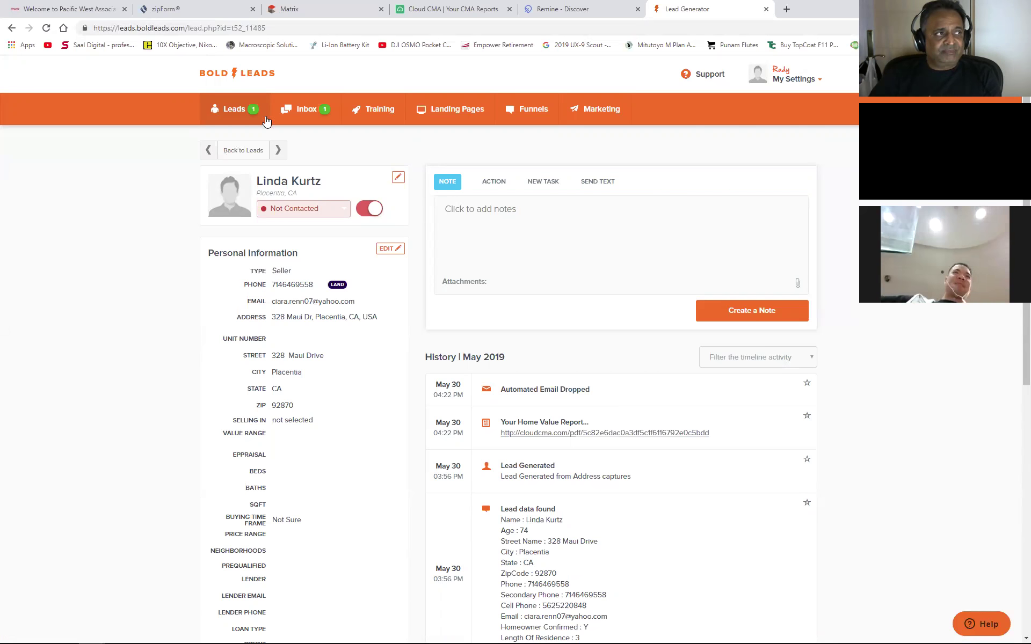
# Step: Open the address captures and expand the Fullerton address added on 22nd May to view its contact details
pyautogui.moveTo(233, 111)
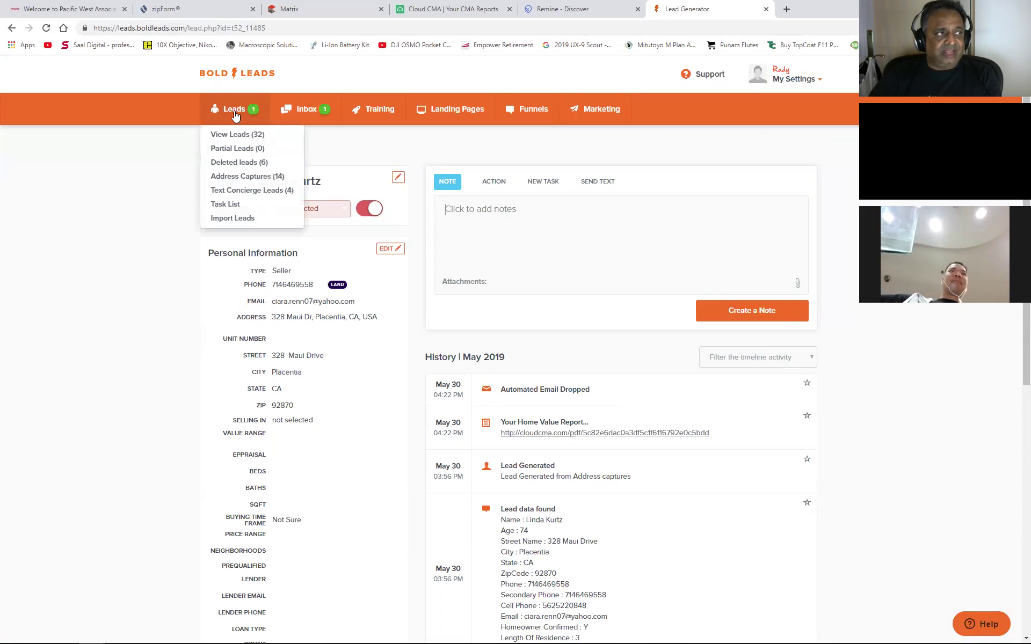
pyautogui.click(262, 176)
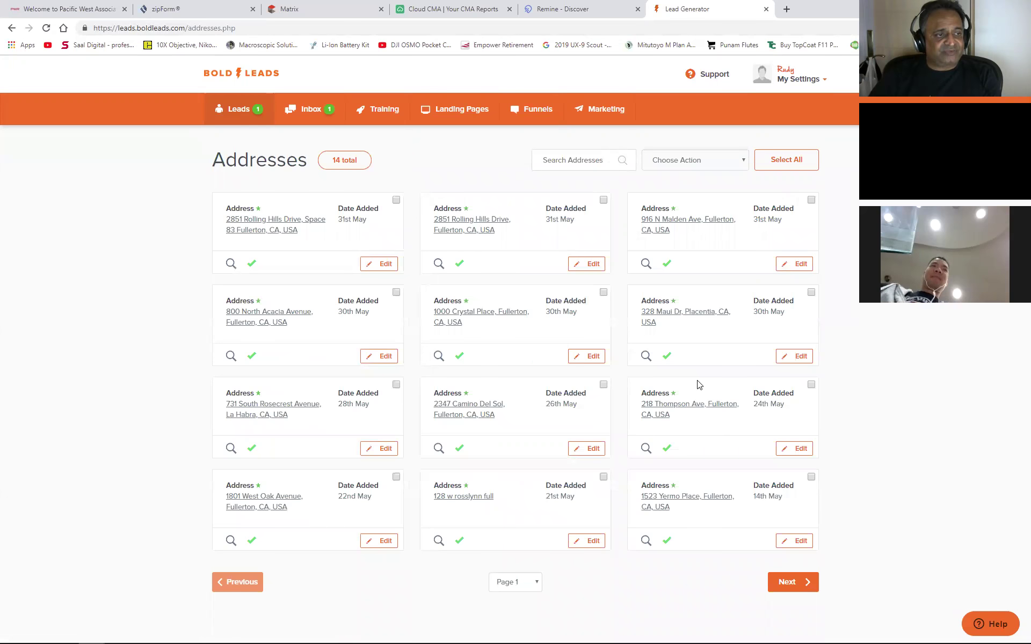
pyautogui.click(240, 500)
pyautogui.scroll(-2, 265, 415)
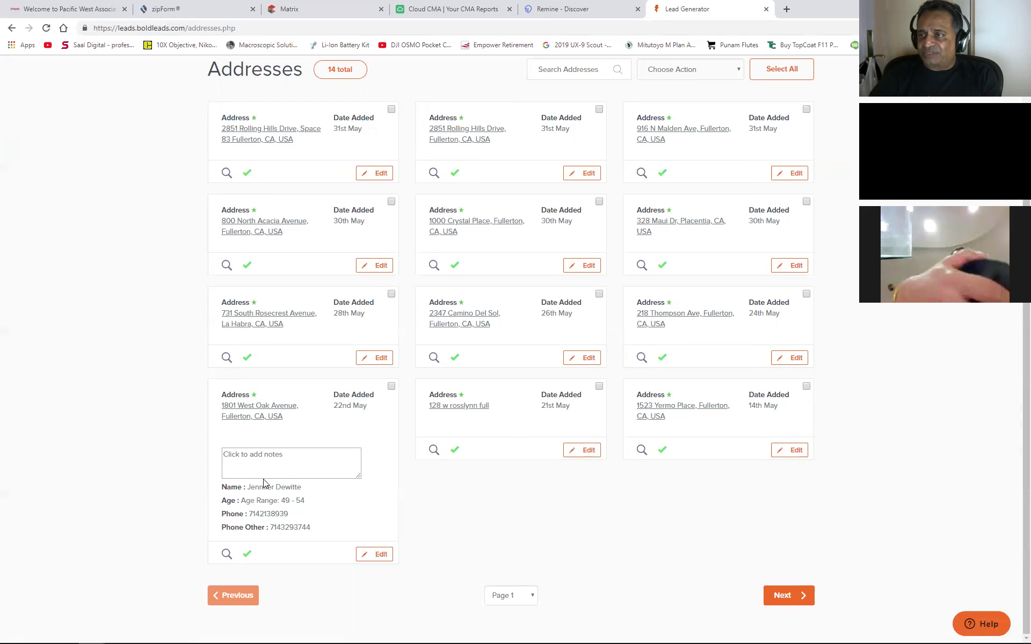
# Step: Return from the address captures to the list of all leads and review its statuses, sources and dates
pyautogui.scroll(1, 314, 501)
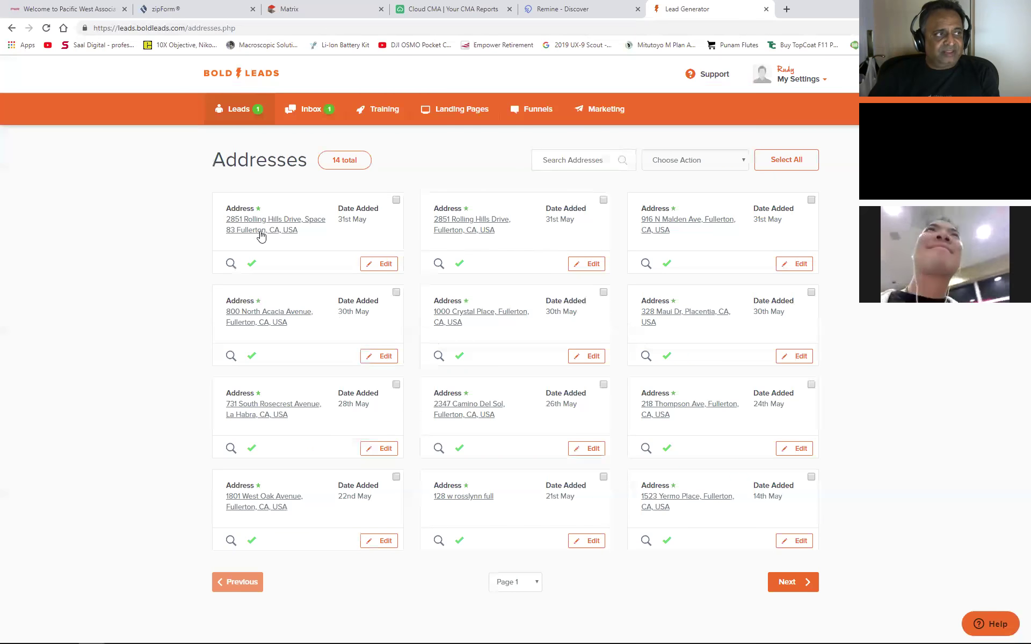
pyautogui.moveTo(239, 114)
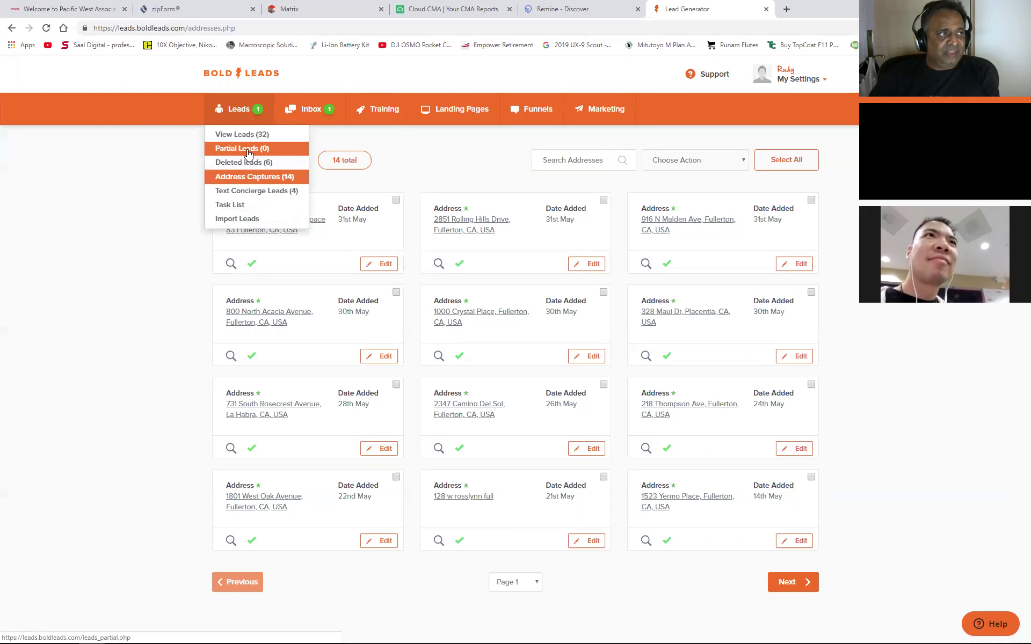
pyautogui.click(247, 135)
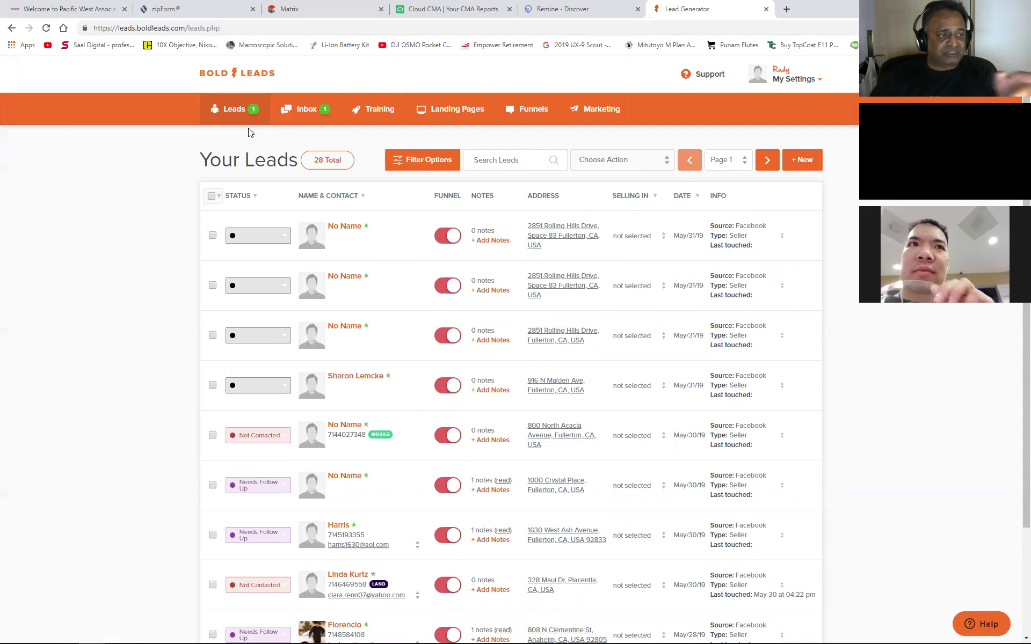
pyautogui.scroll(-3, 210, 403)
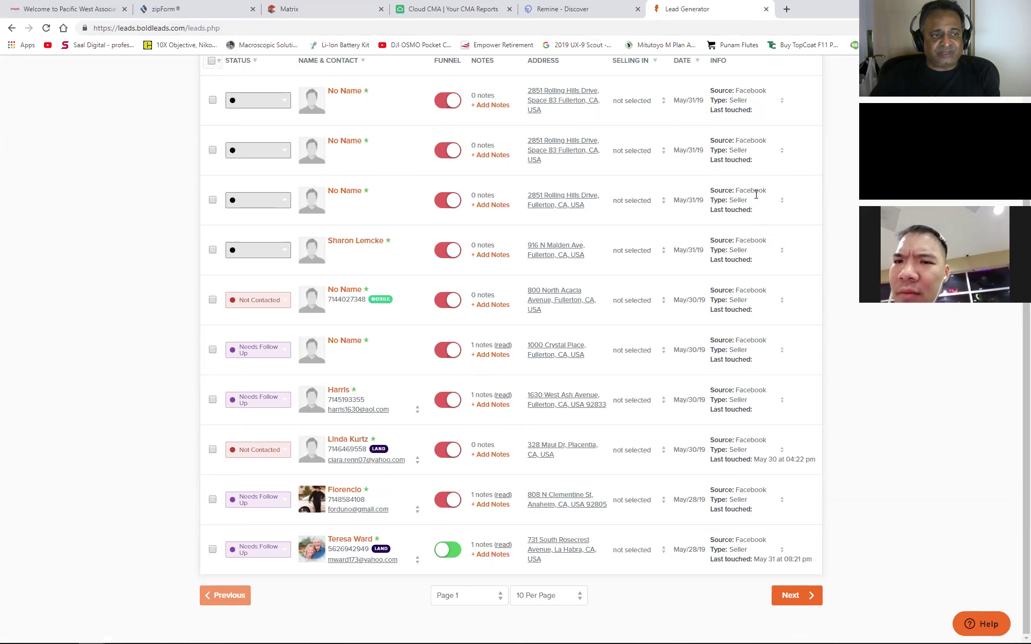
pyautogui.scroll(3, 773, 333)
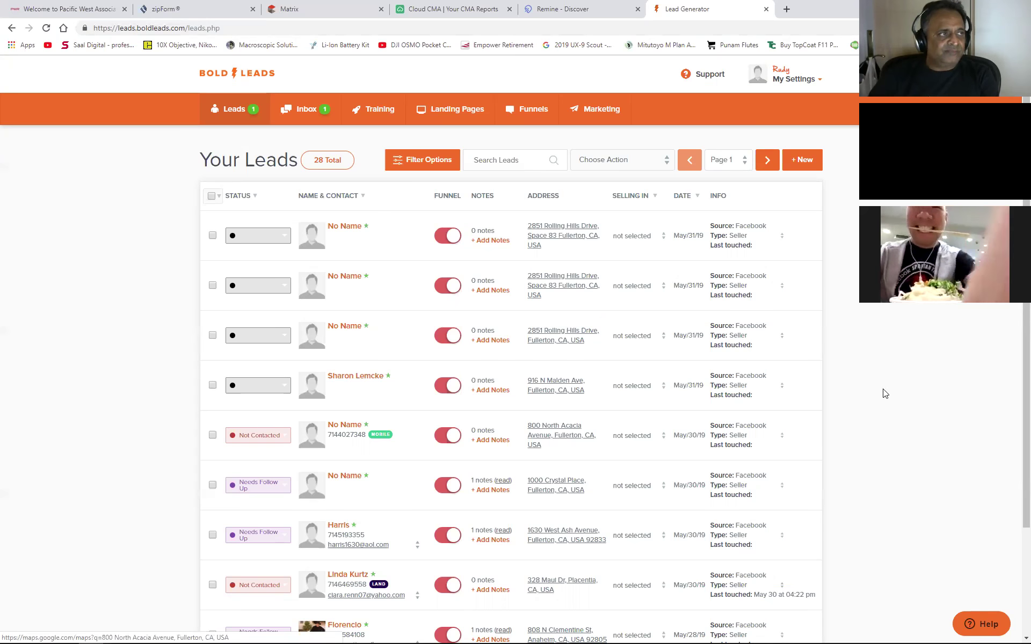
# Step: Set the lead list to show 100 leads per page
pyautogui.scroll(-3, 818, 352)
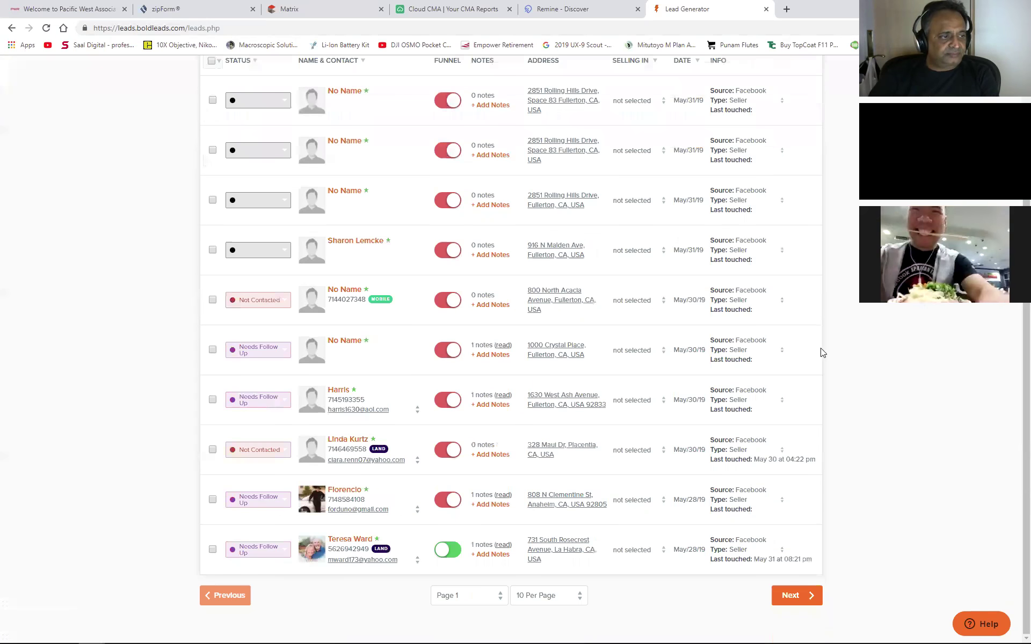
pyautogui.click(581, 598)
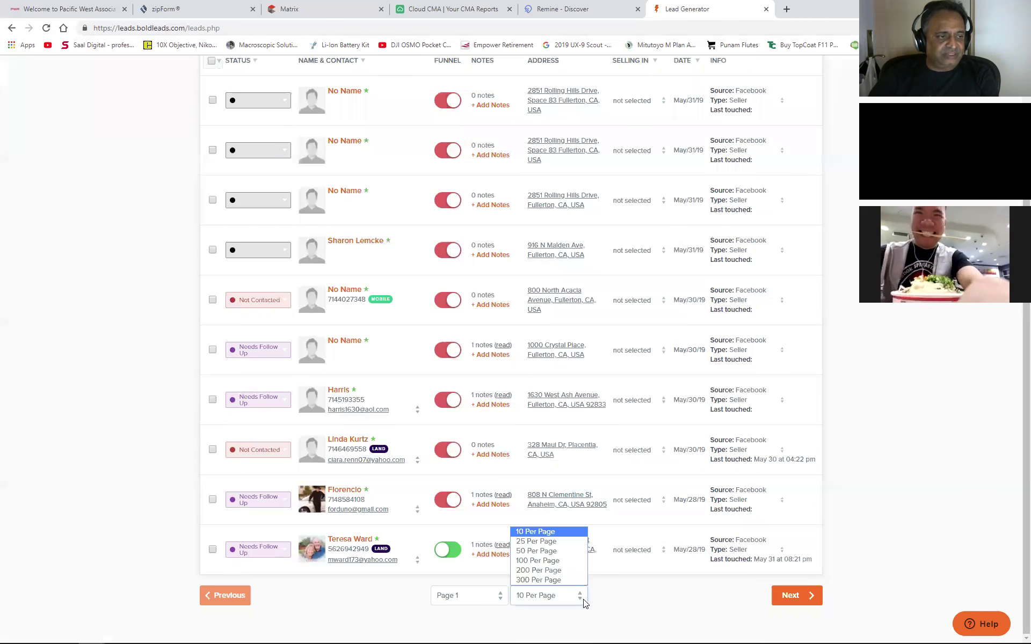
pyautogui.click(570, 561)
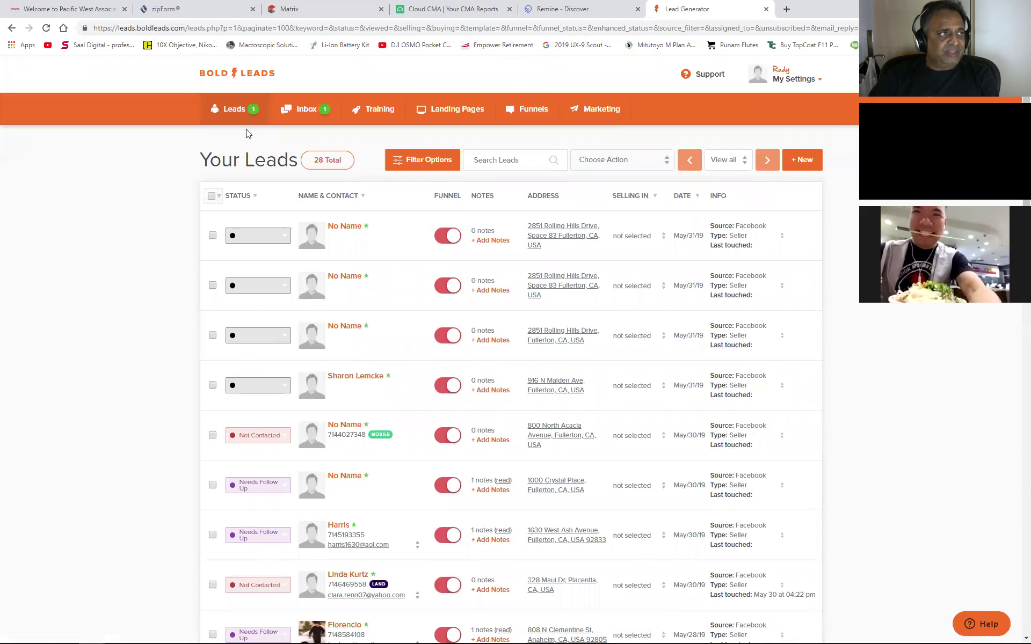
pyautogui.moveTo(243, 114)
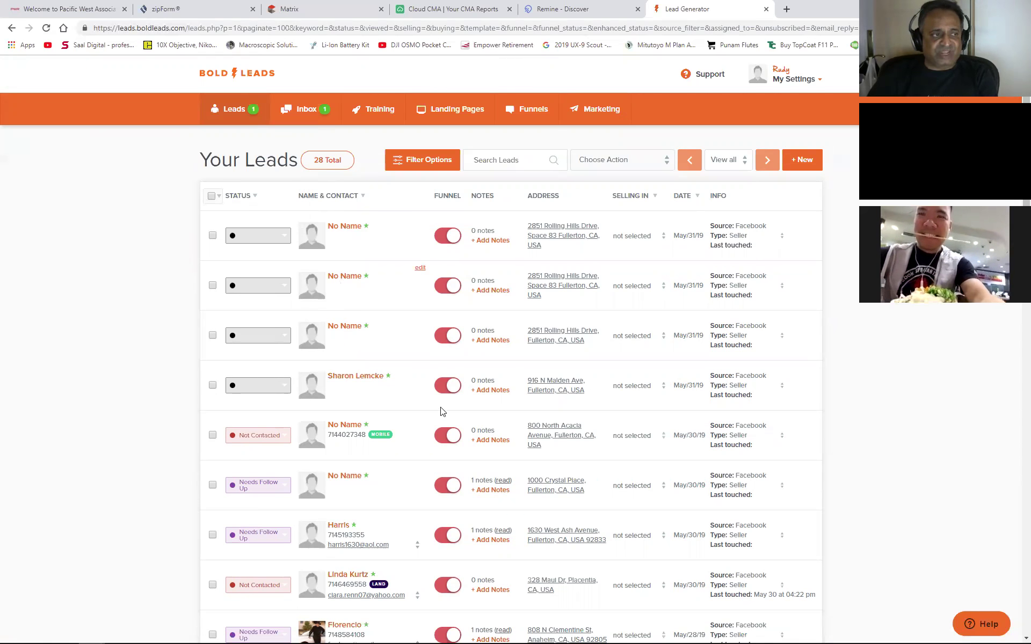
# Step: Open the fourth lead's address for editing and save it as is, and open and close that lead's note entry
pyautogui.click(597, 367)
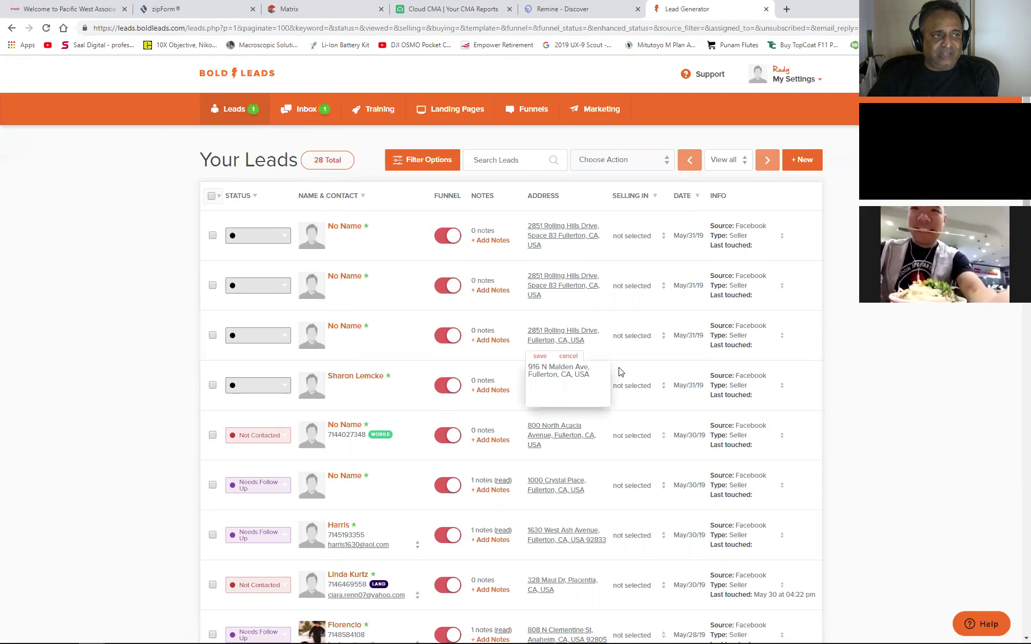
pyautogui.click(539, 356)
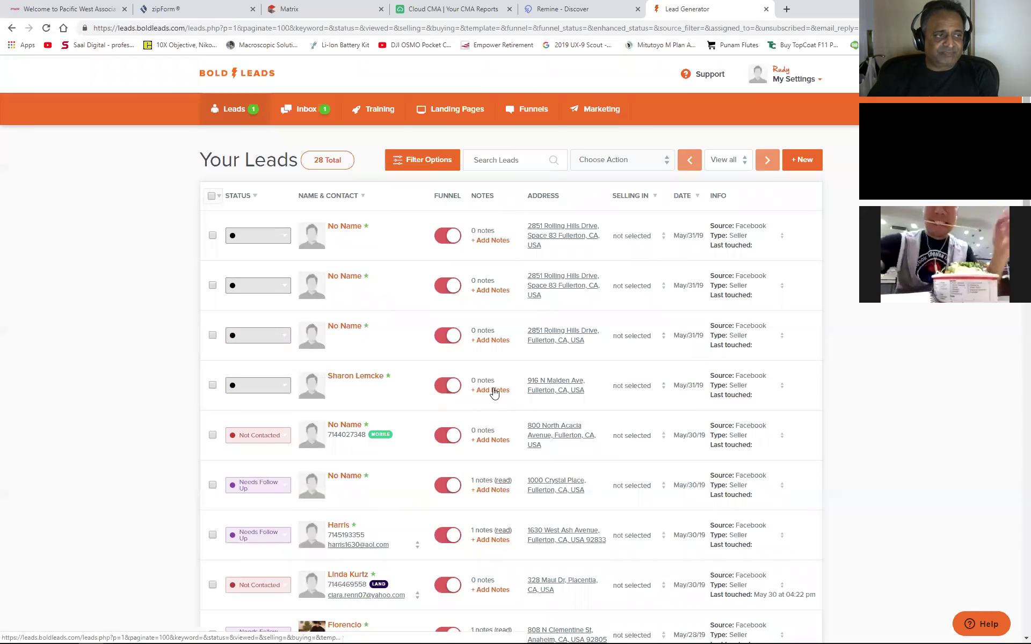
pyautogui.click(492, 391)
pyautogui.click(620, 197)
# Step: Display the note on the unnamed Needs Follow Up lead in Fullerton dated May/30/19
pyautogui.scroll(-4, 491, 322)
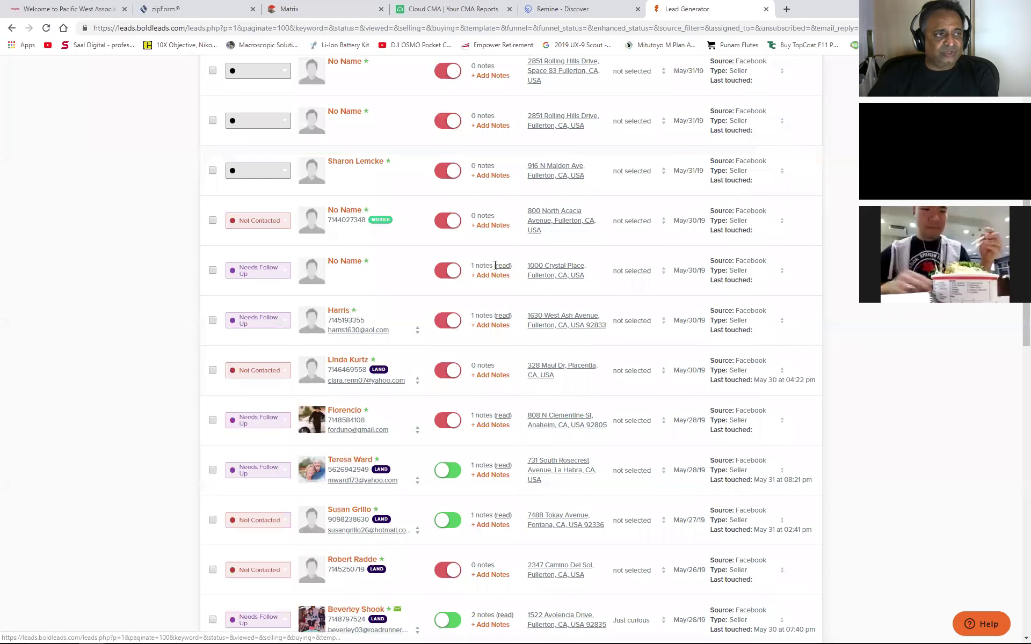
pyautogui.moveTo(502, 268)
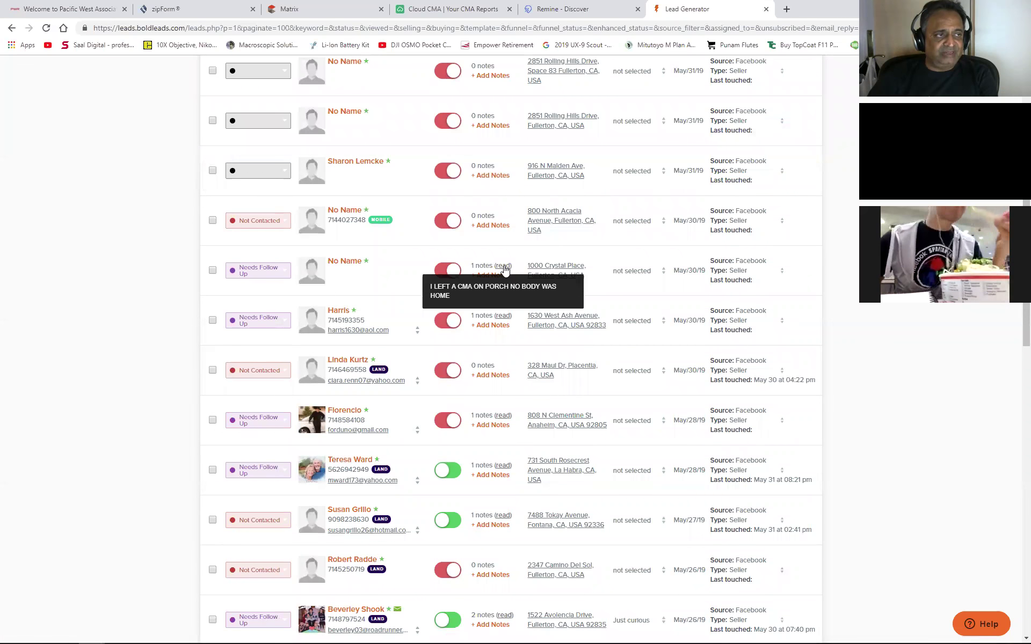